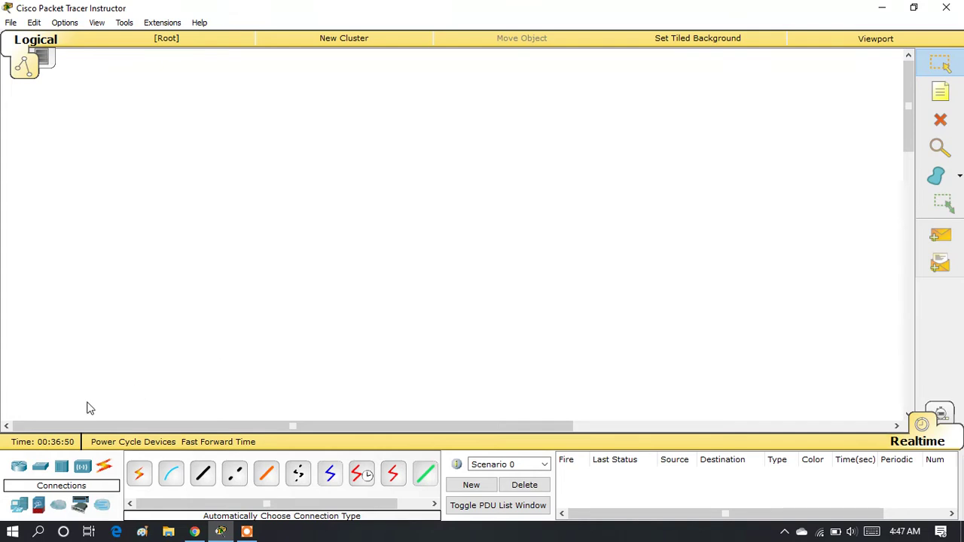
- Place four 2950-24 switches in a horizontal row across the workspace
click(41, 467)
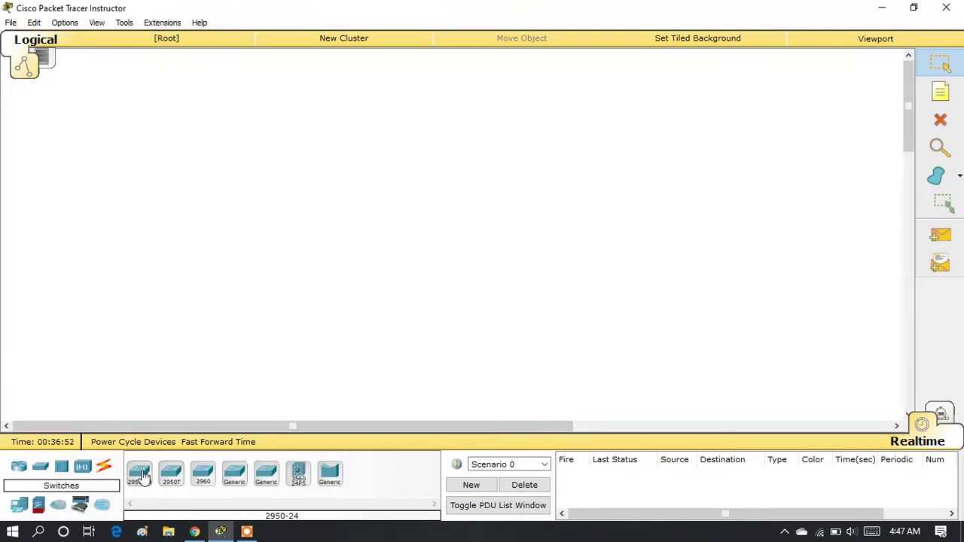
click(140, 475)
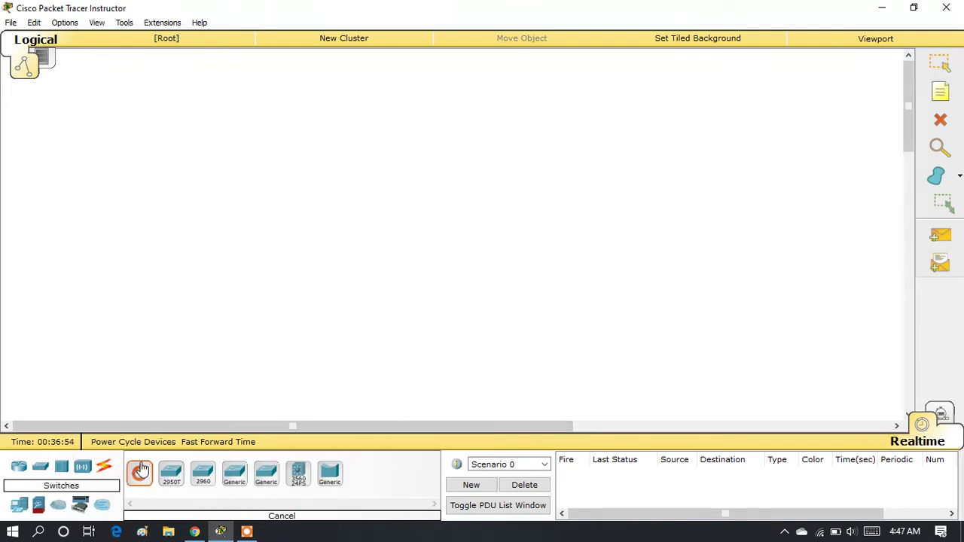
click(338, 166)
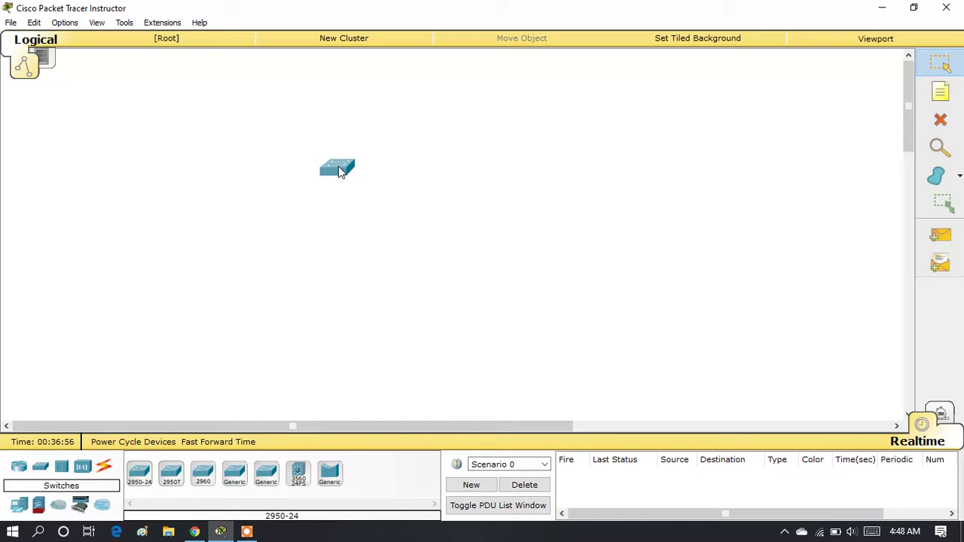
drag(339, 164, 709, 178)
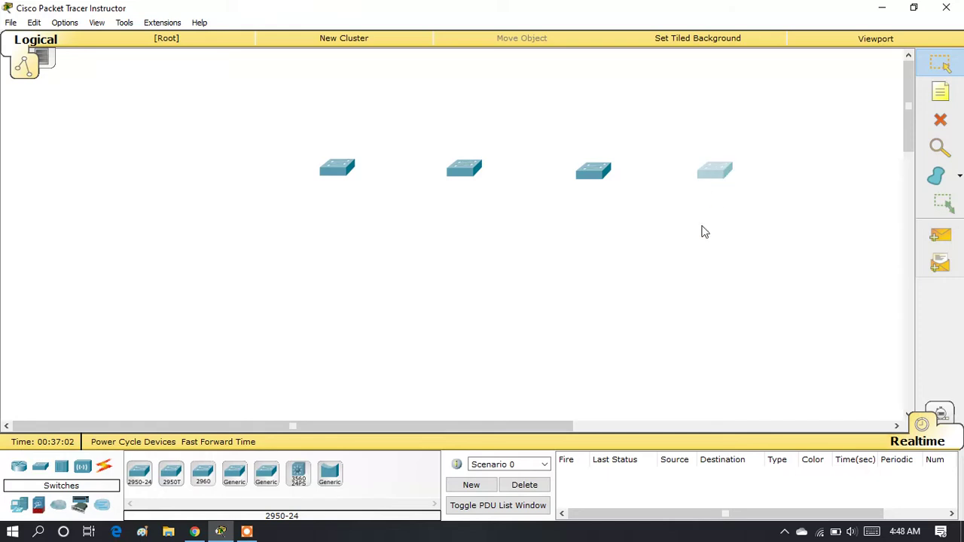
- Place four generic PCs in a row, one beneath each switch
click(19, 506)
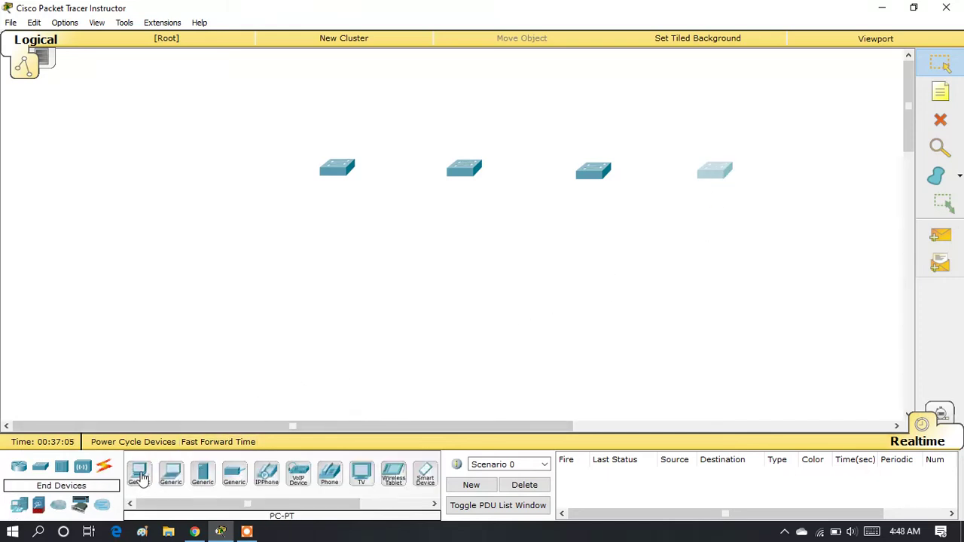
drag(140, 472, 312, 290)
click(312, 290)
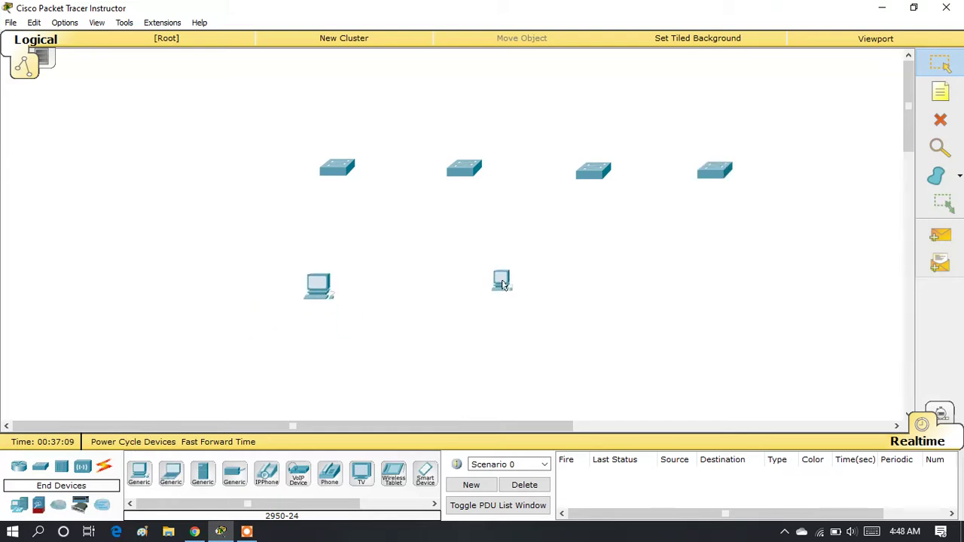
click(469, 292)
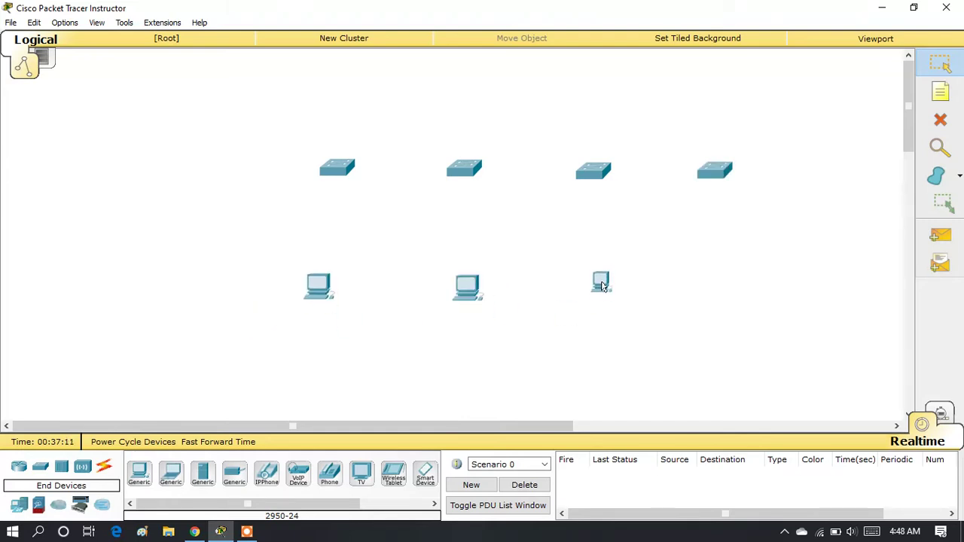
click(605, 293)
click(732, 280)
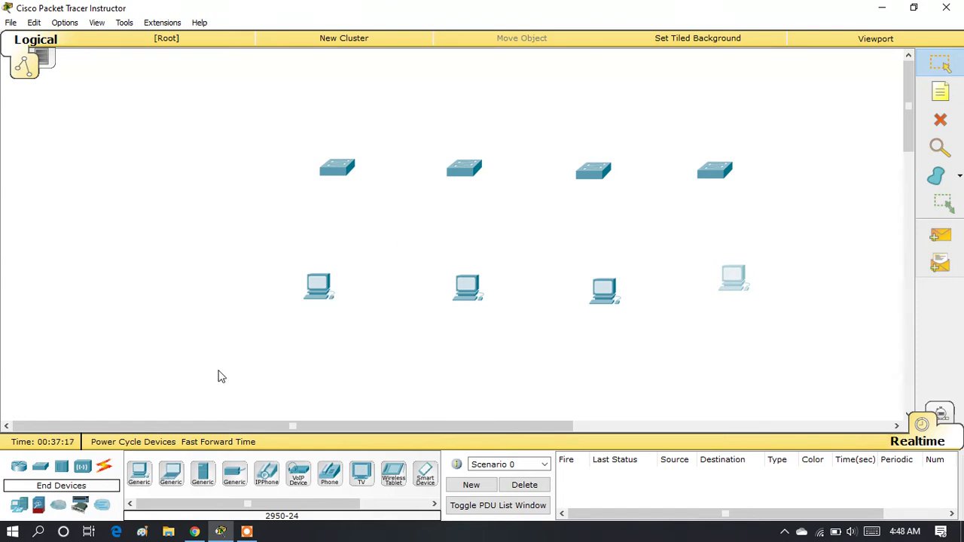
- Connect FastEthernet0/1 of the first switch to FastEthernet0 of the PC below it with a copper straight-through cable
click(104, 467)
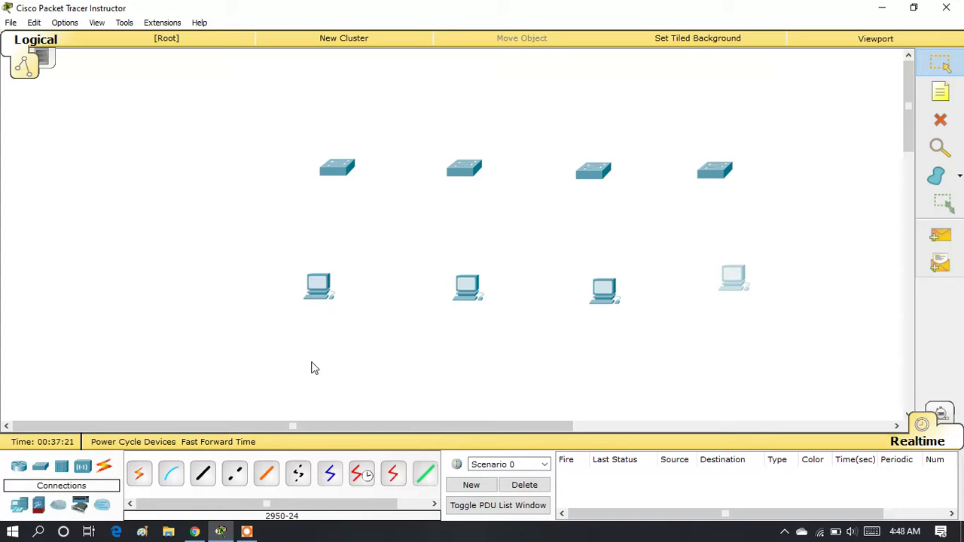
click(203, 476)
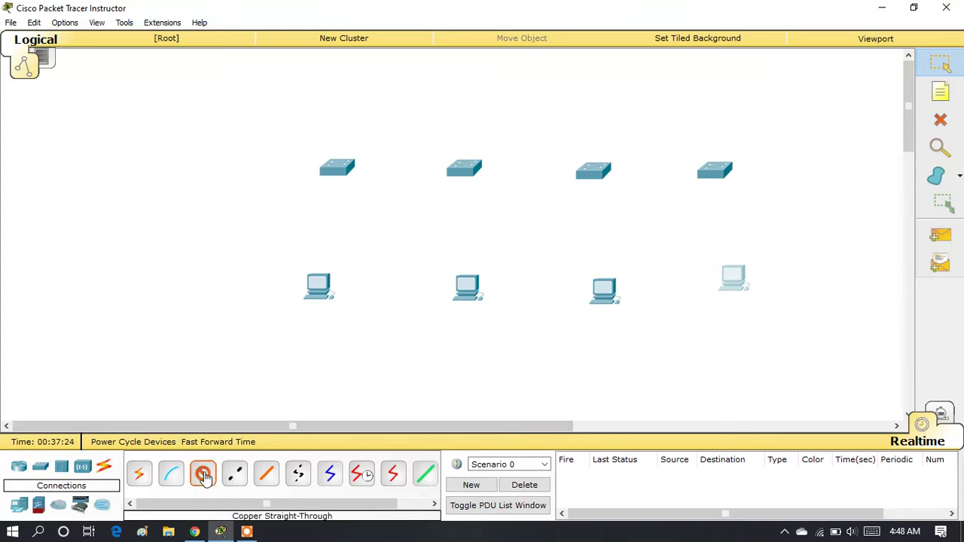
click(339, 168)
click(385, 25)
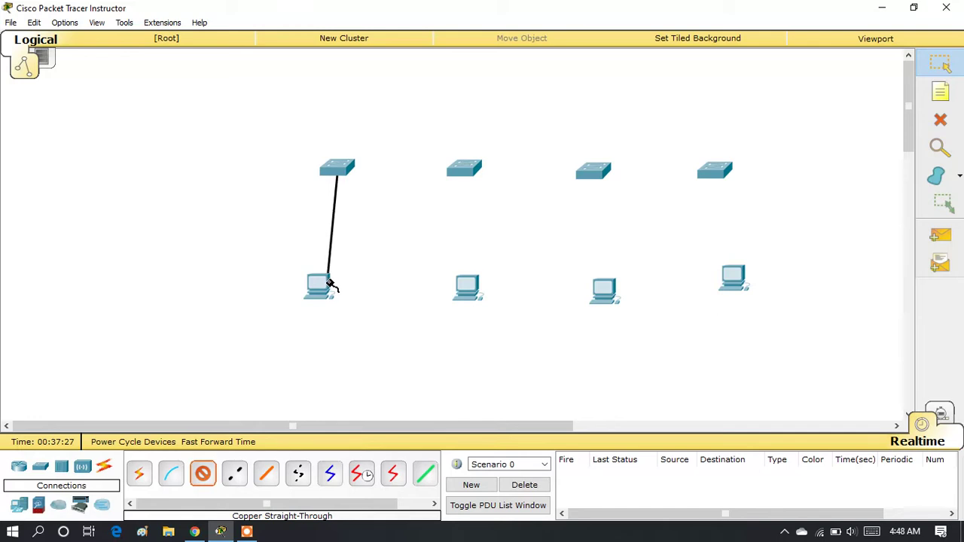
click(341, 264)
click(389, 306)
- Connect FastEthernet0/1 of the second switch to FastEthernet0 of the second PC with a copper straight-through cable
click(204, 474)
click(471, 173)
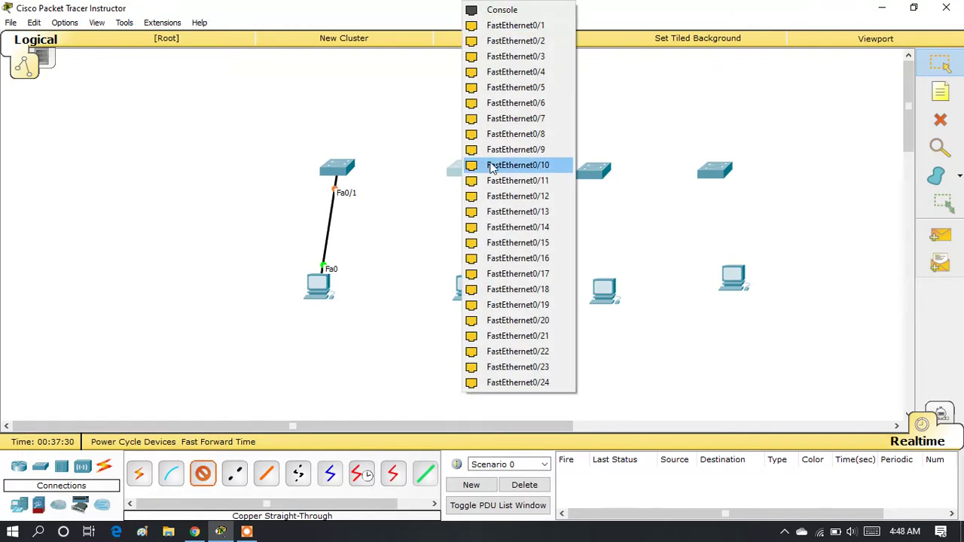
click(508, 37)
click(468, 280)
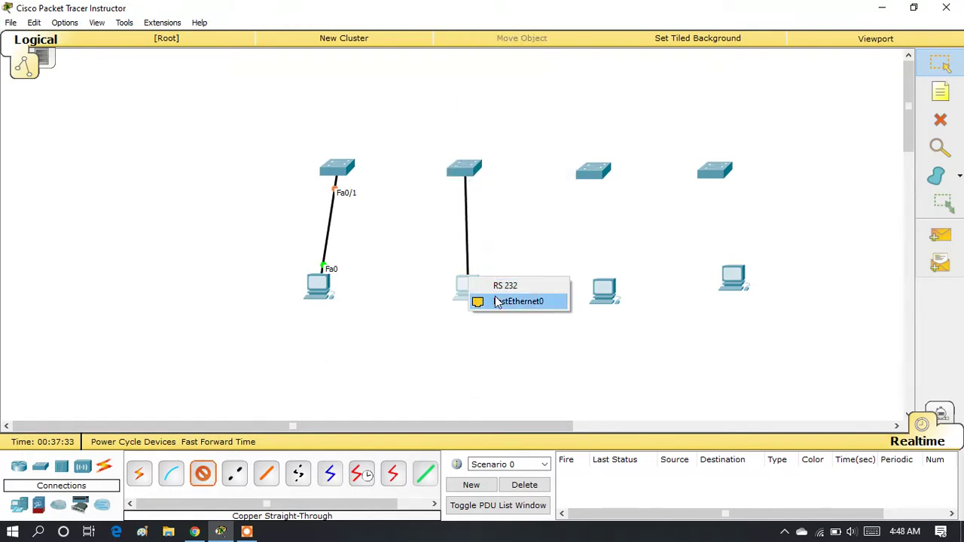
click(500, 300)
- Connect FastEthernet0/1 of the third switch to FastEthernet0 of the third PC with a copper straight-through cable
click(203, 475)
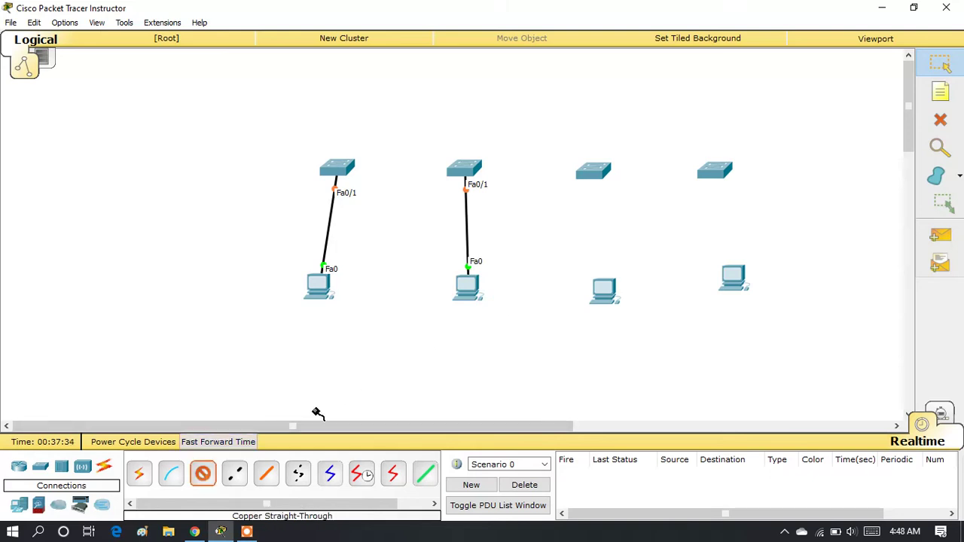
click(607, 171)
click(641, 26)
click(612, 291)
click(644, 309)
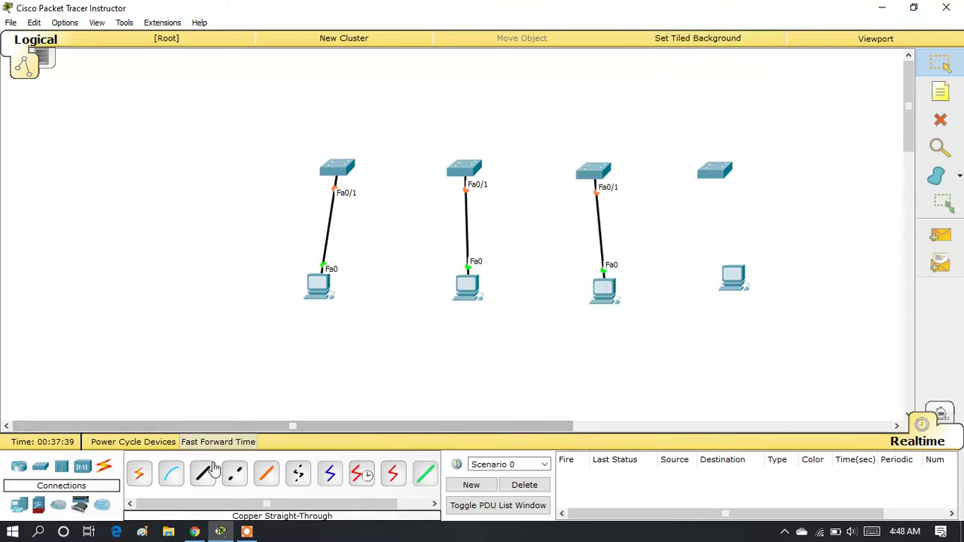
- Connect FastEthernet0/1 of the fourth switch to FastEthernet0 of the fourth PC with a copper straight-through cable
click(715, 172)
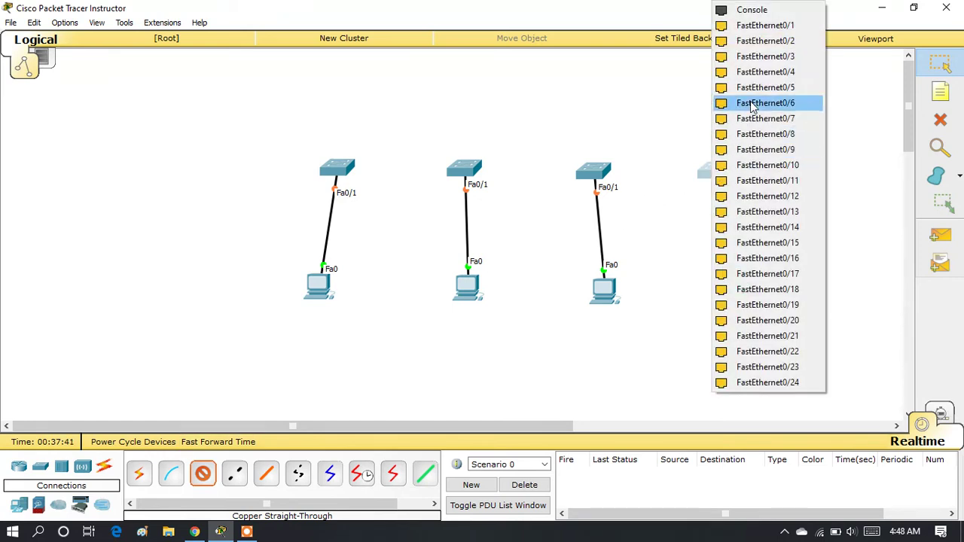
click(779, 30)
click(734, 281)
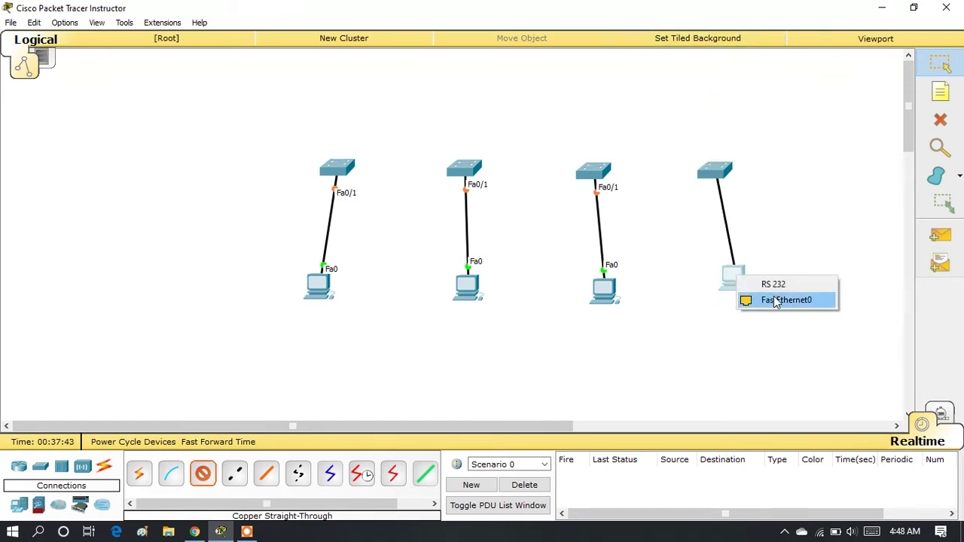
click(778, 300)
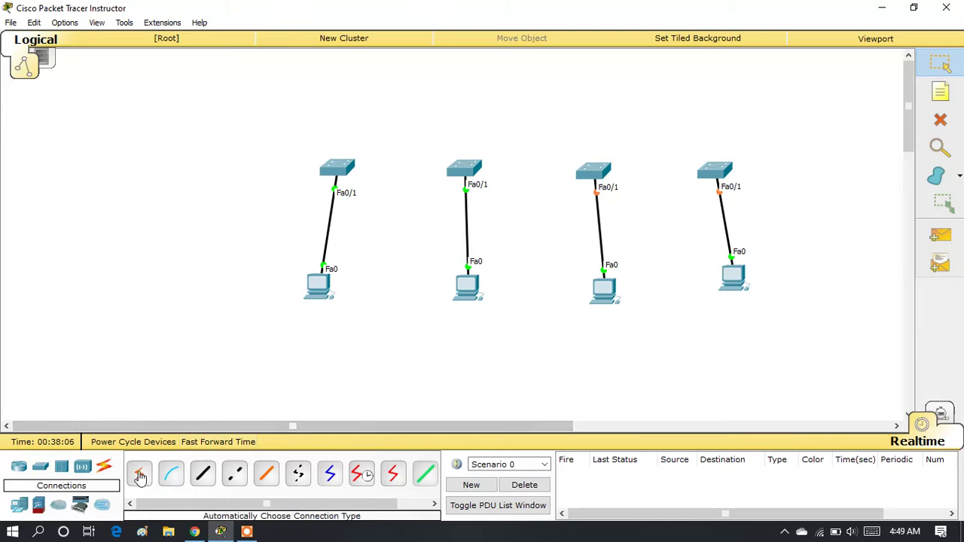
- Link the four switches in a chain, each to its neighbour, using the automatically chosen connection type
click(143, 476)
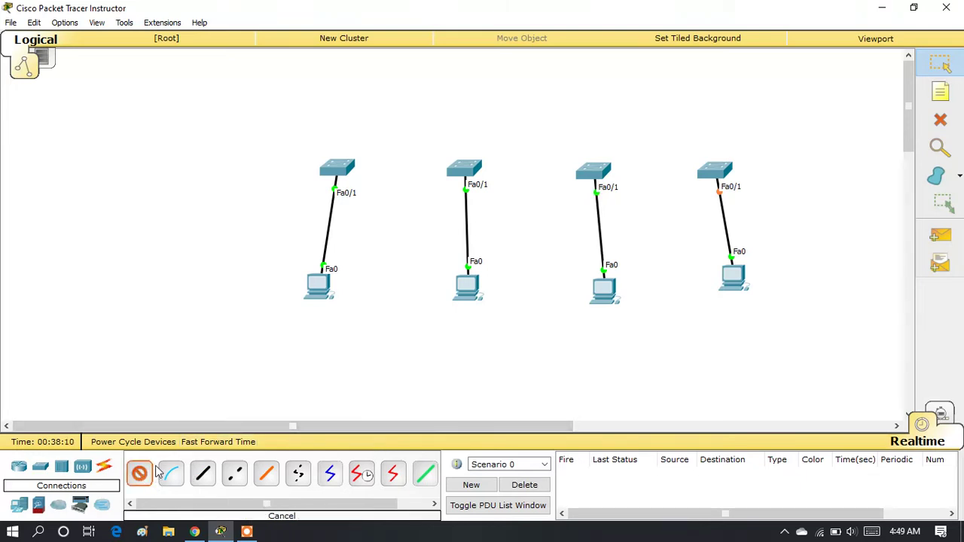
click(344, 166)
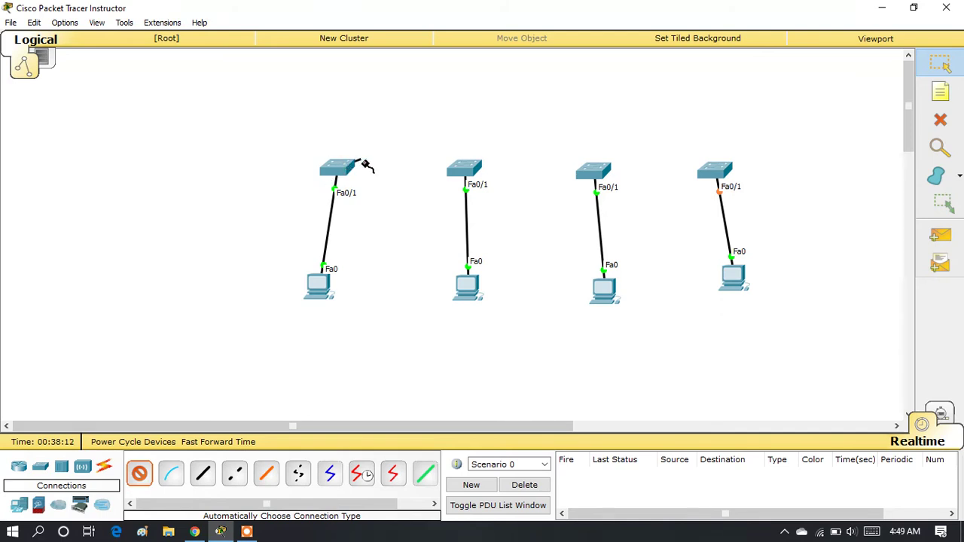
click(460, 172)
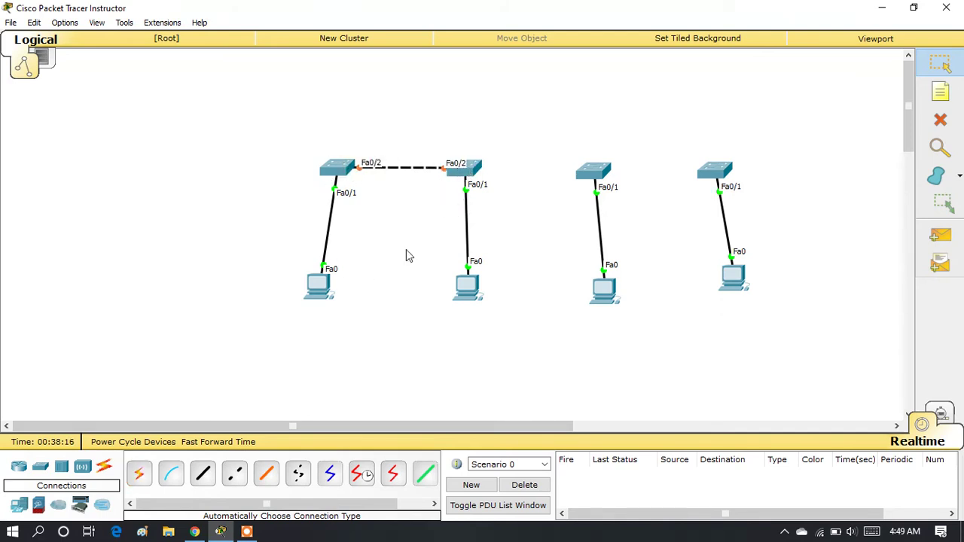
click(138, 473)
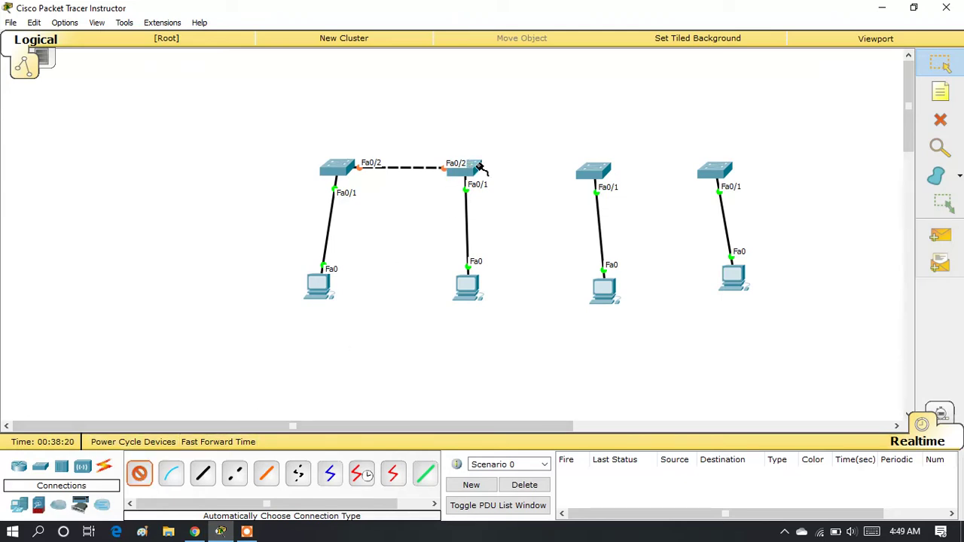
click(469, 165)
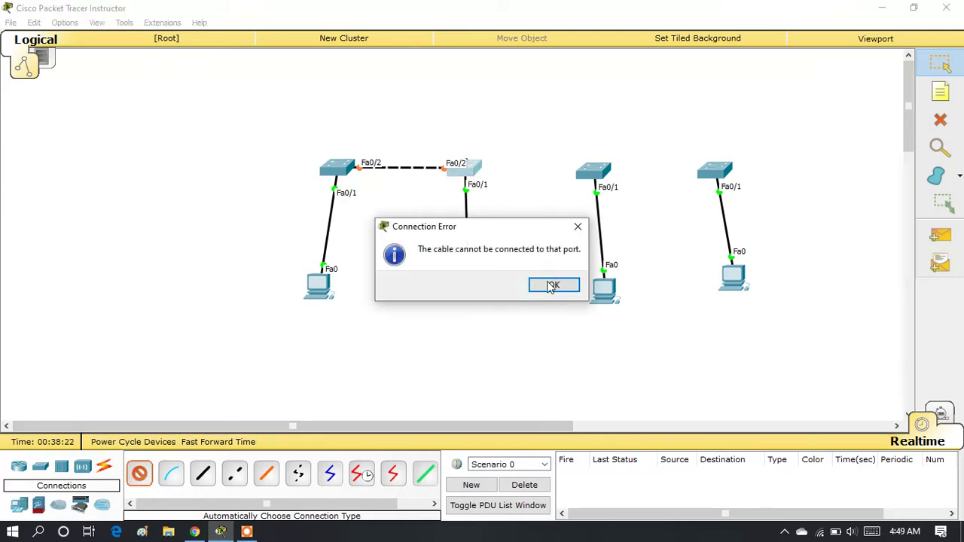
click(550, 284)
click(592, 171)
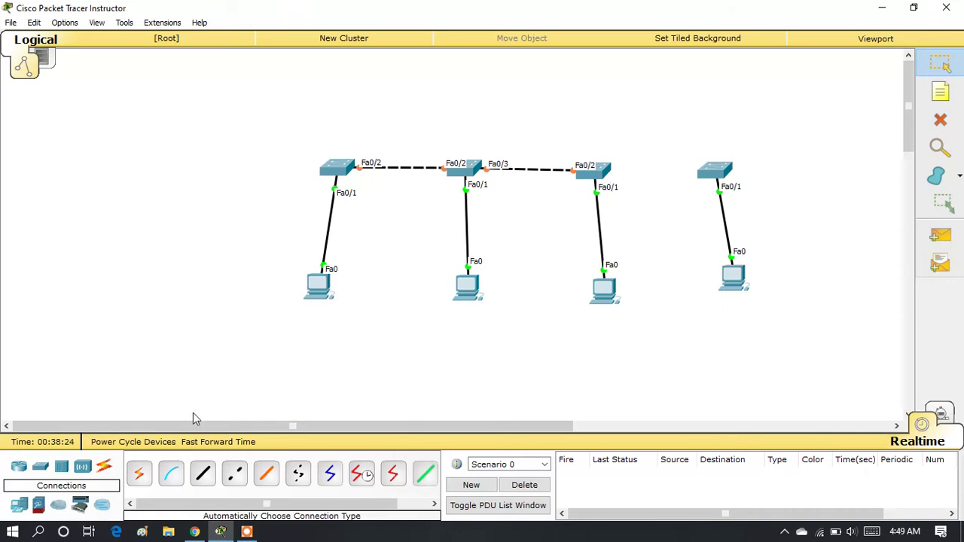
click(140, 475)
click(605, 168)
click(711, 173)
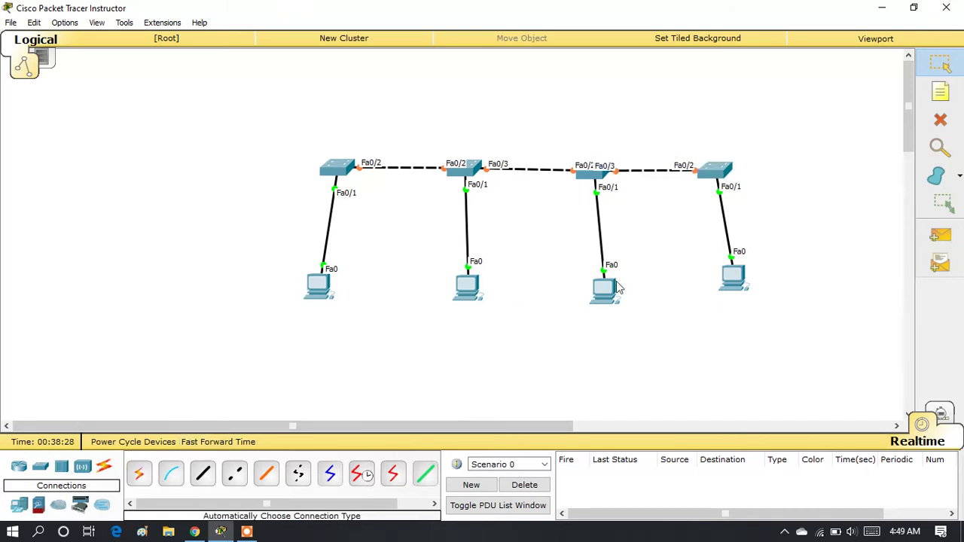
- Add a note reading 192.168.10.1 below the first PC
mouse_move(610, 288)
drag(322, 290, 328, 288)
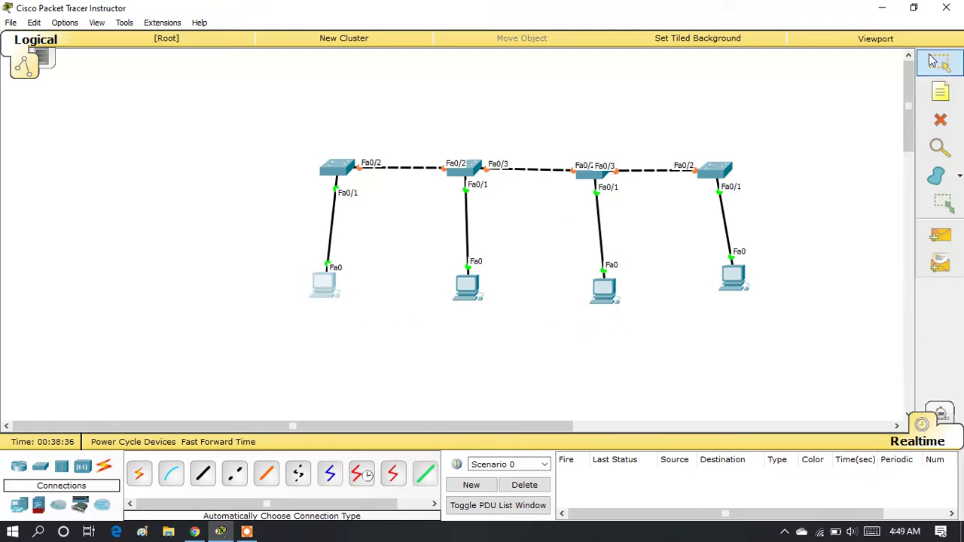
click(939, 92)
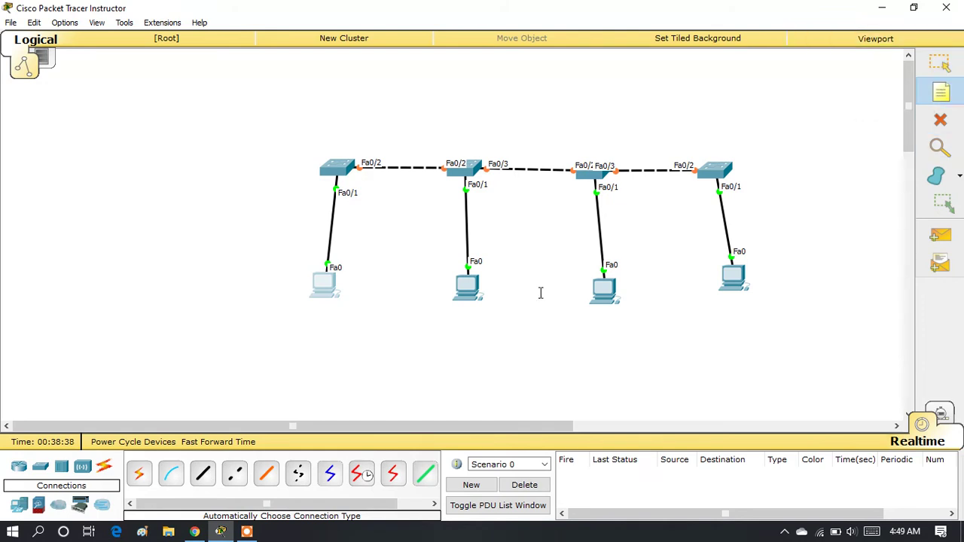
click(289, 315)
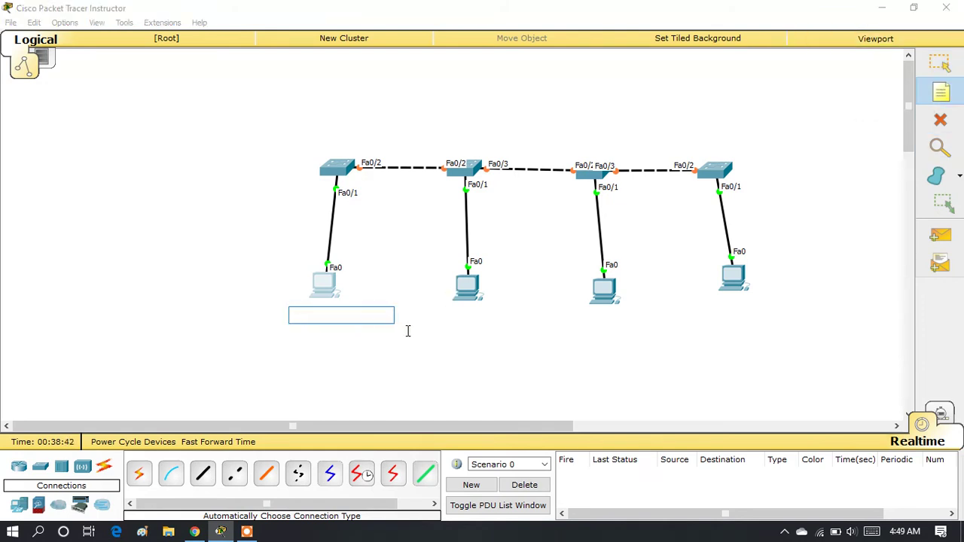
text(192.168.10.1)
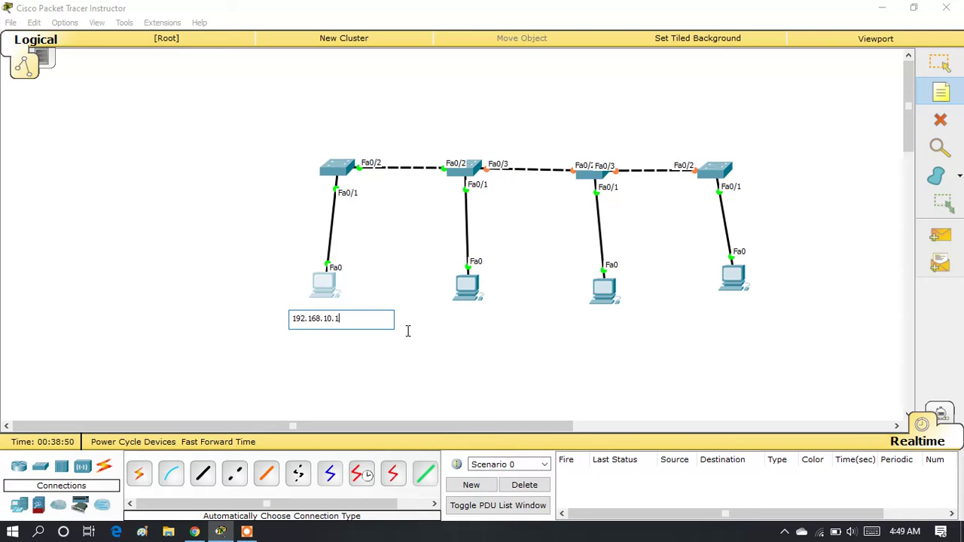
- Copy the address note below the other three PCs, numbering them 192.168.10.2, 192.168.10.3 and 192.168.10.4
key(ctrl+a)
key(ctrl+c)
click(447, 314)
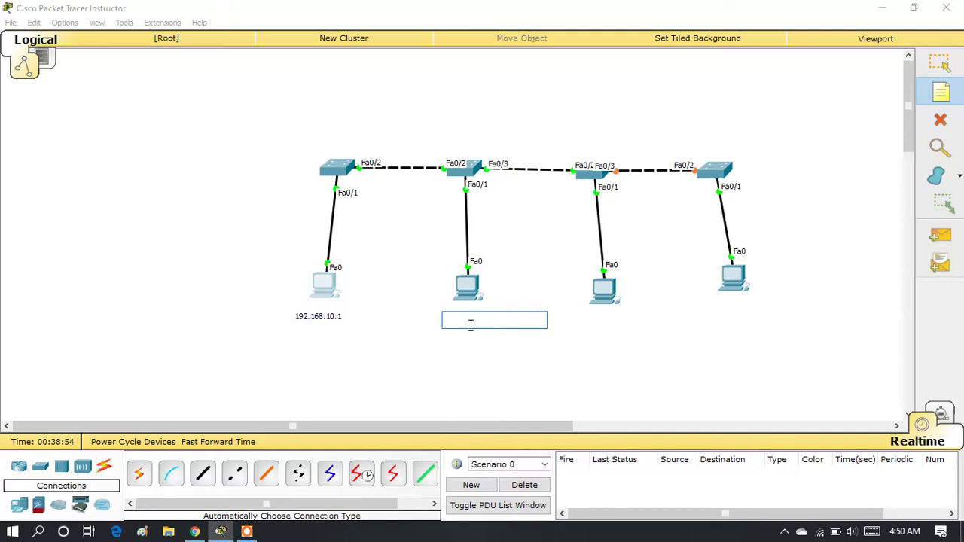
key(ctrl+v)
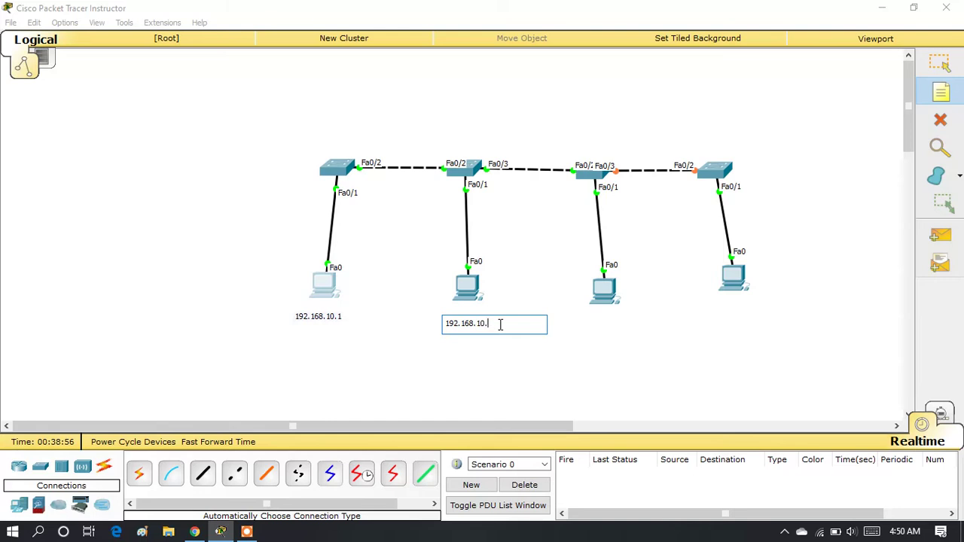
click(592, 312)
key(ctrl+v)
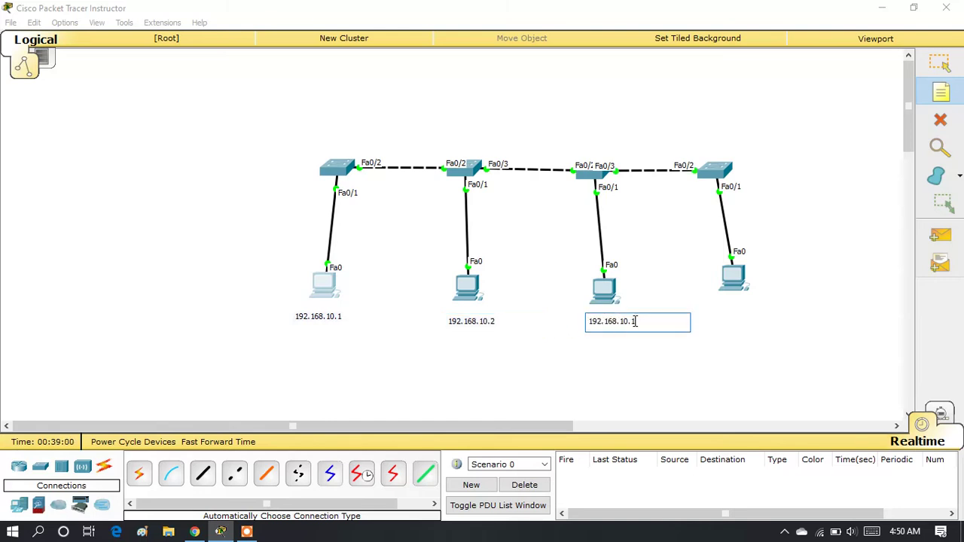
click(719, 311)
key(ctrl+v)
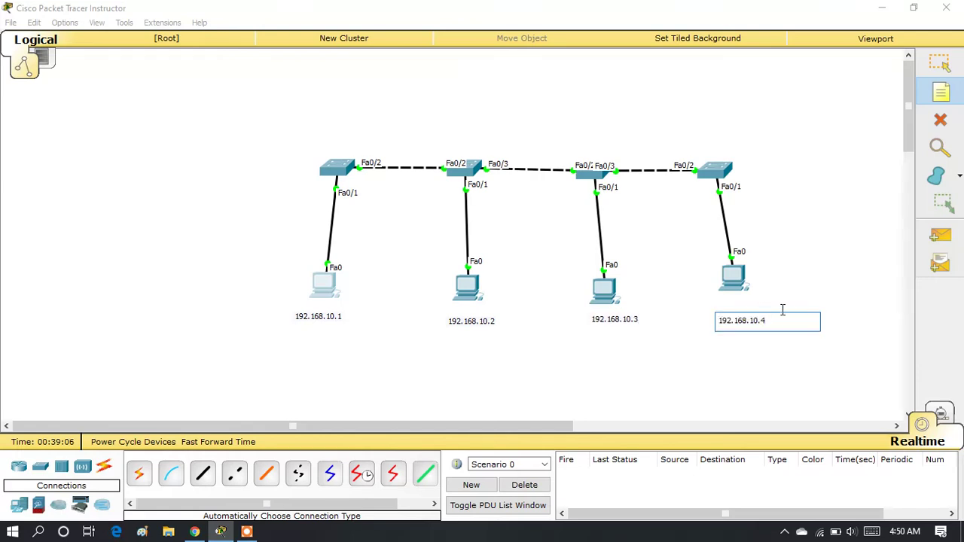
click(940, 64)
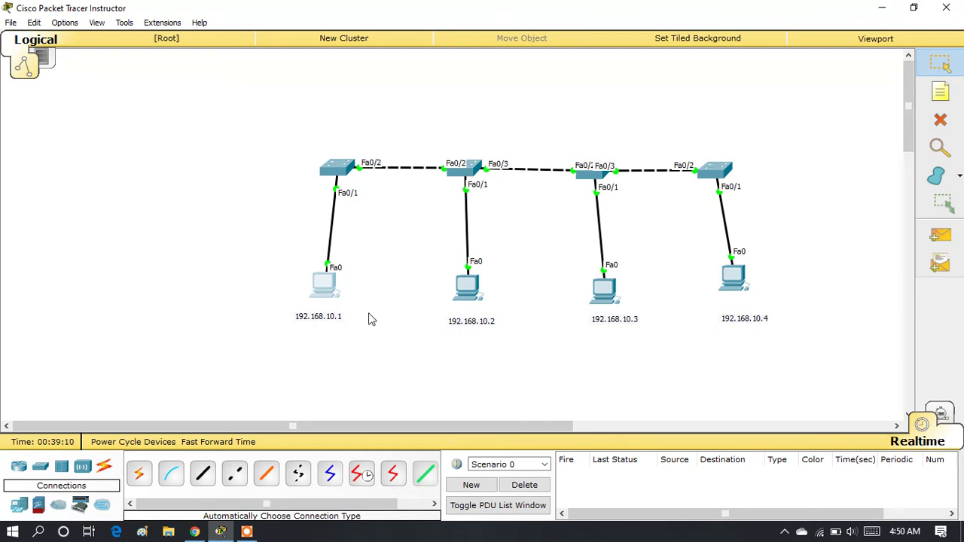
- Assign the first PC the static IP address 192.168.10.1 with subnet mask 255.255.255.0
click(333, 291)
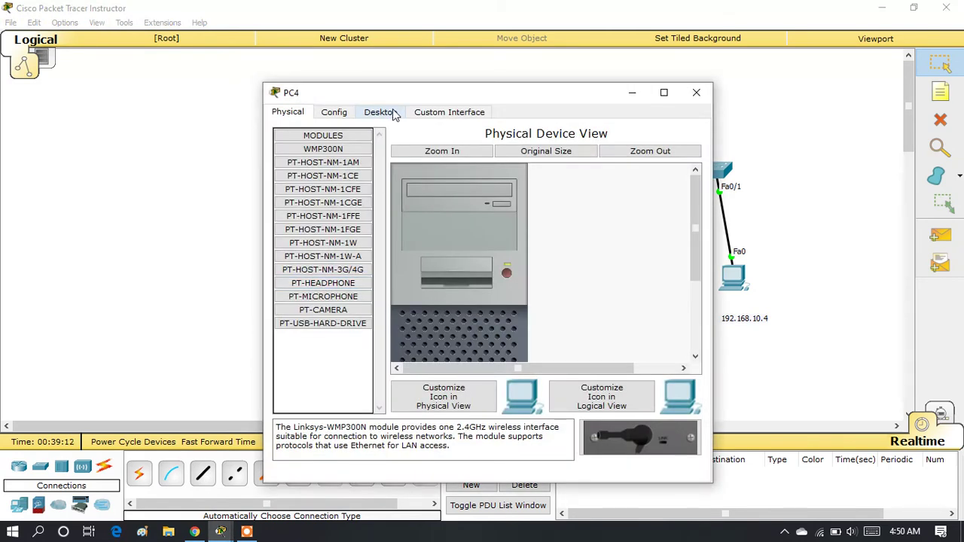
click(383, 113)
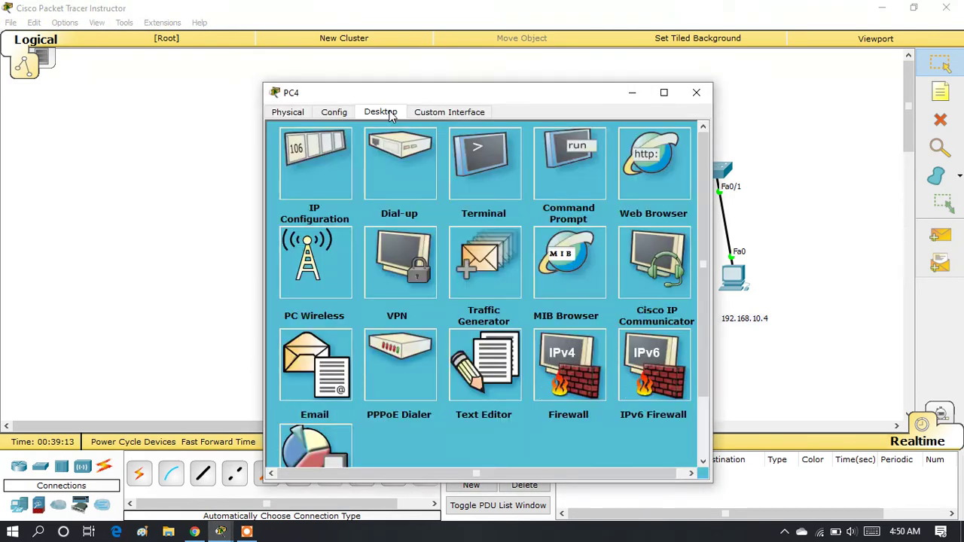
click(314, 163)
drag(519, 94, 740, 89)
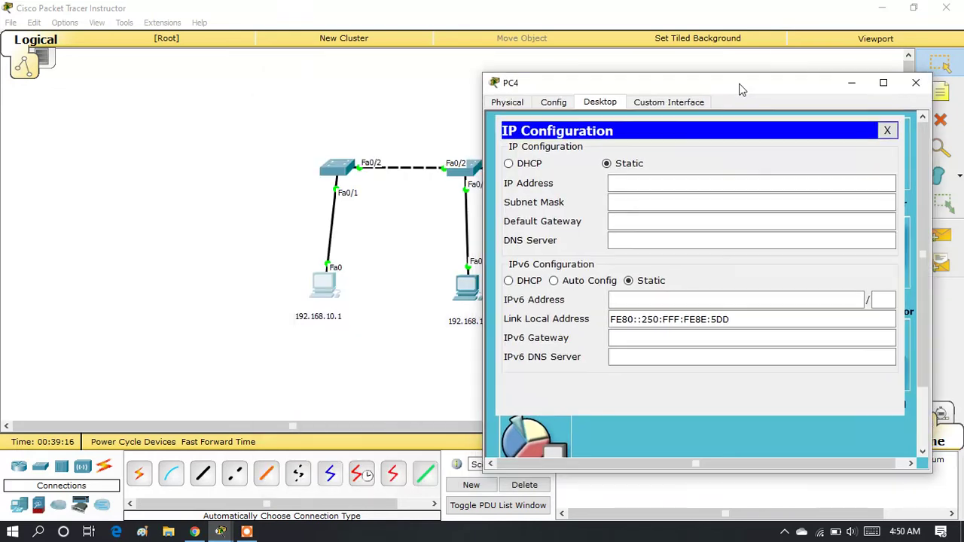
click(686, 181)
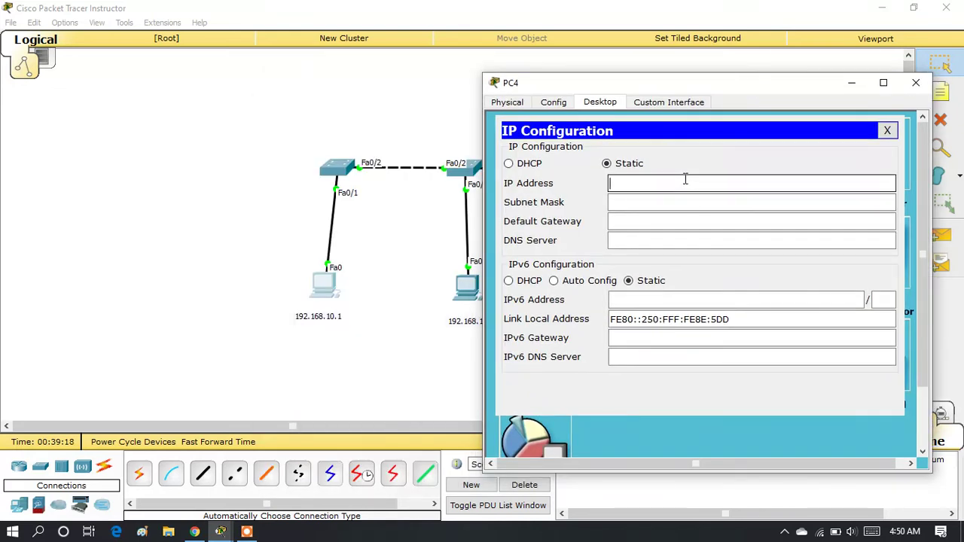
text(192.168.10.1)
click(660, 204)
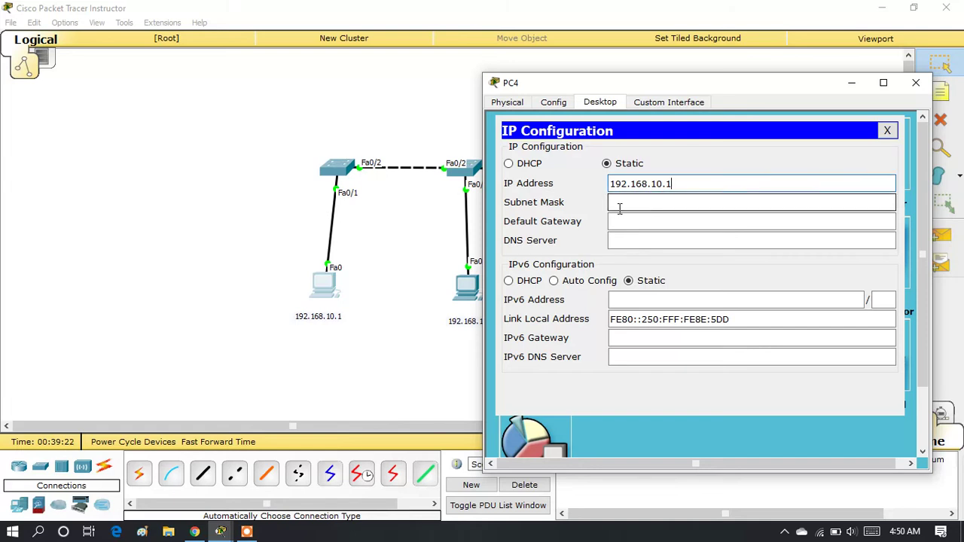
click(641, 202)
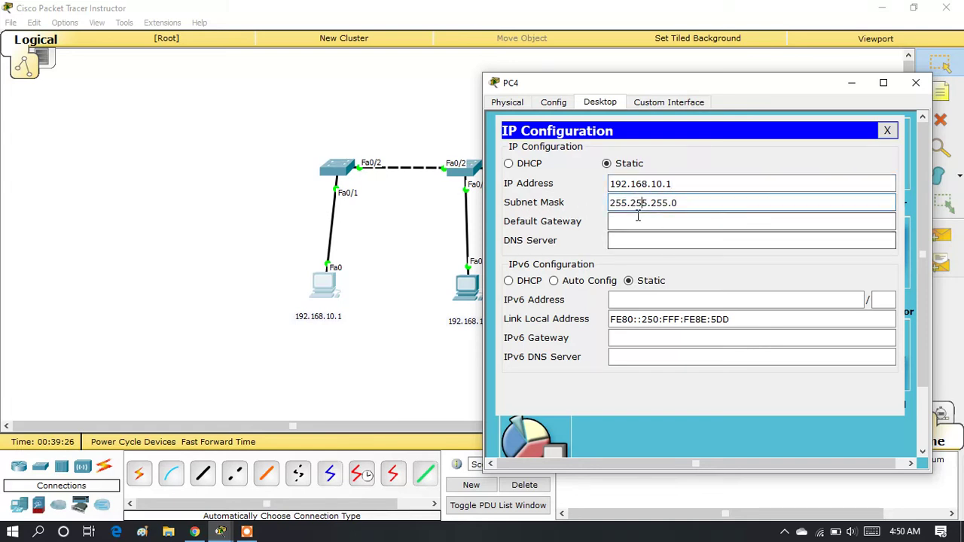
click(916, 82)
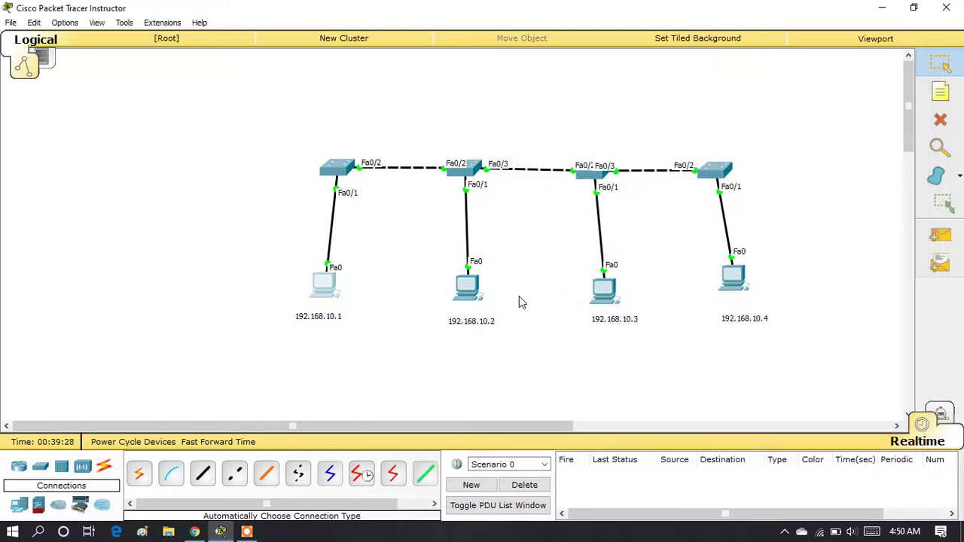
- Assign the second PC the static IP address 192.168.10.2 with subnet mask 255.255.255.0
click(466, 288)
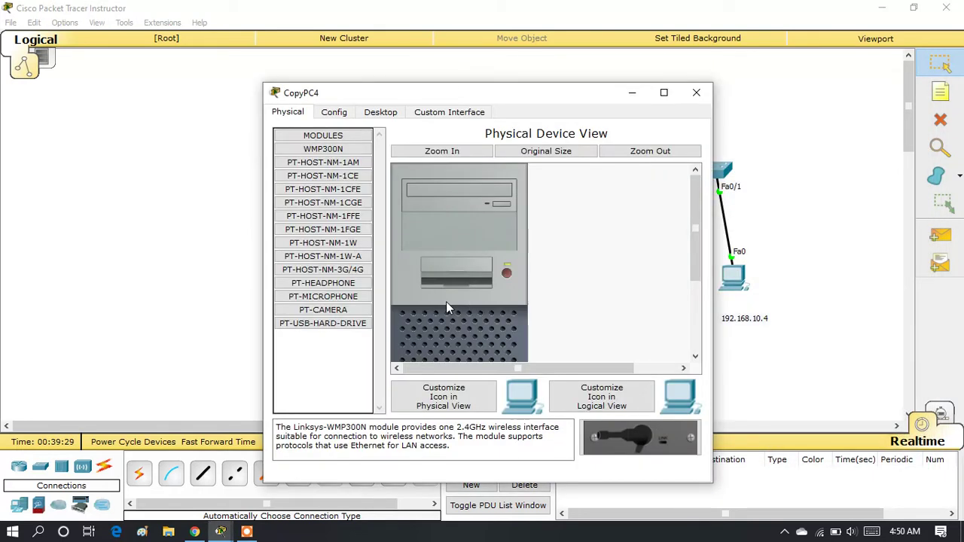
click(381, 112)
click(314, 161)
click(423, 193)
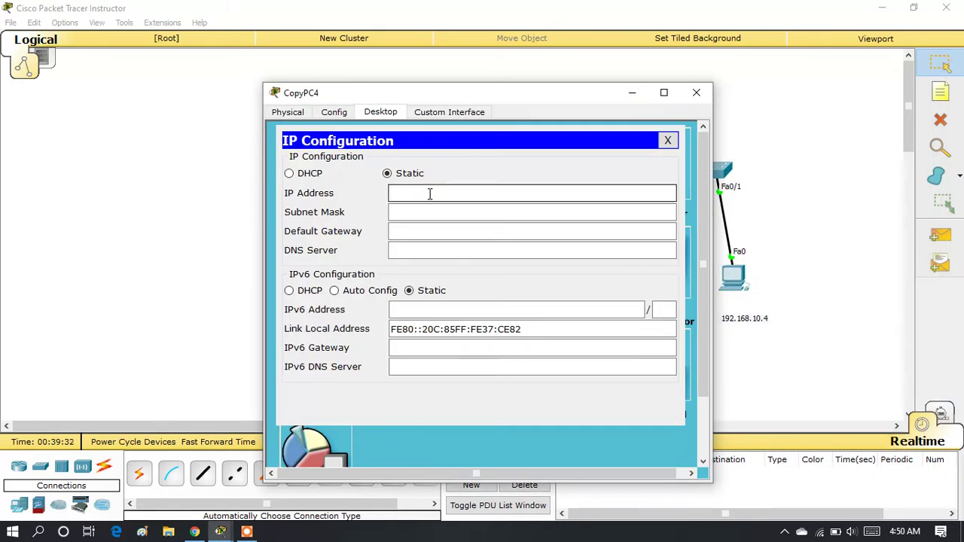
text(192.168.10.1)
click(476, 214)
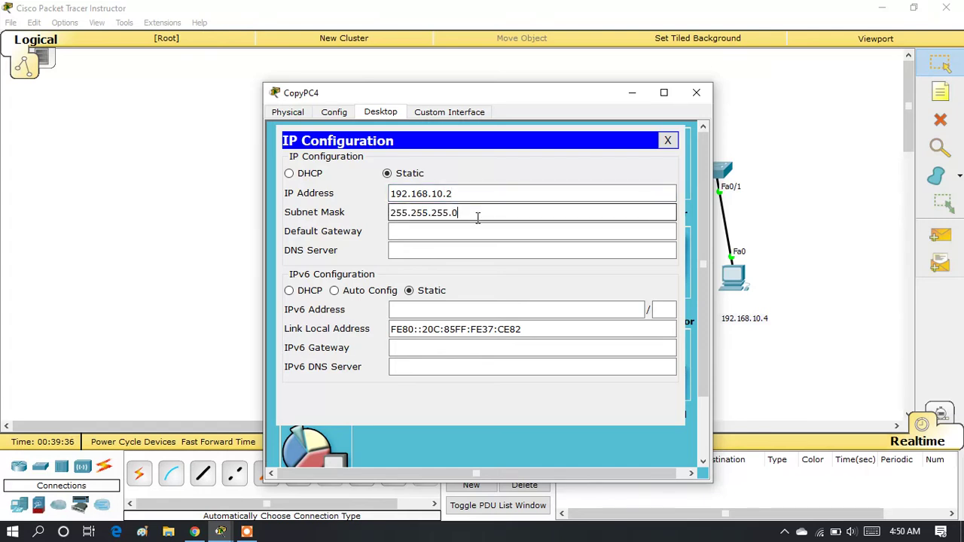
click(697, 92)
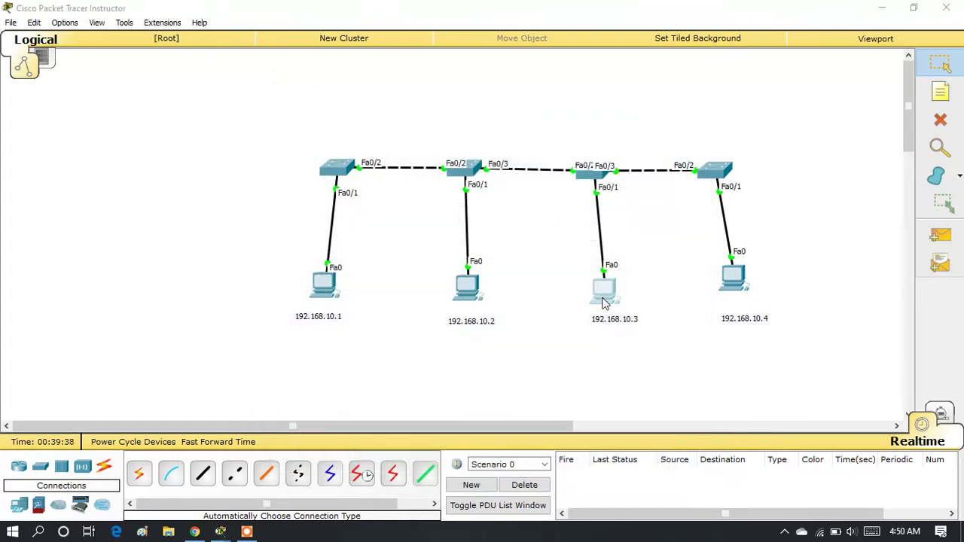
- Assign the third PC the static IP address 192.168.10.3 and fill in its default subnet mask
click(605, 288)
click(381, 111)
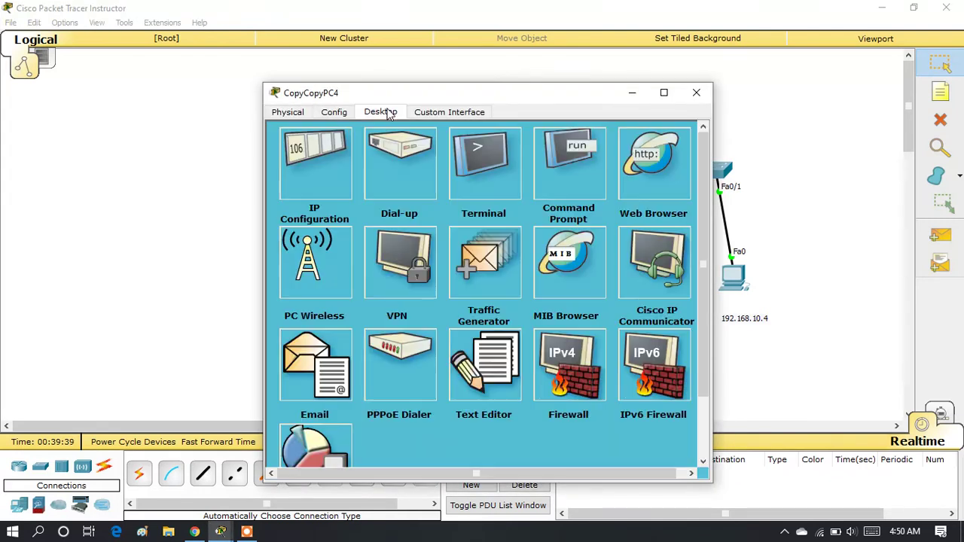
click(314, 177)
click(435, 193)
text(192.168.10.1)
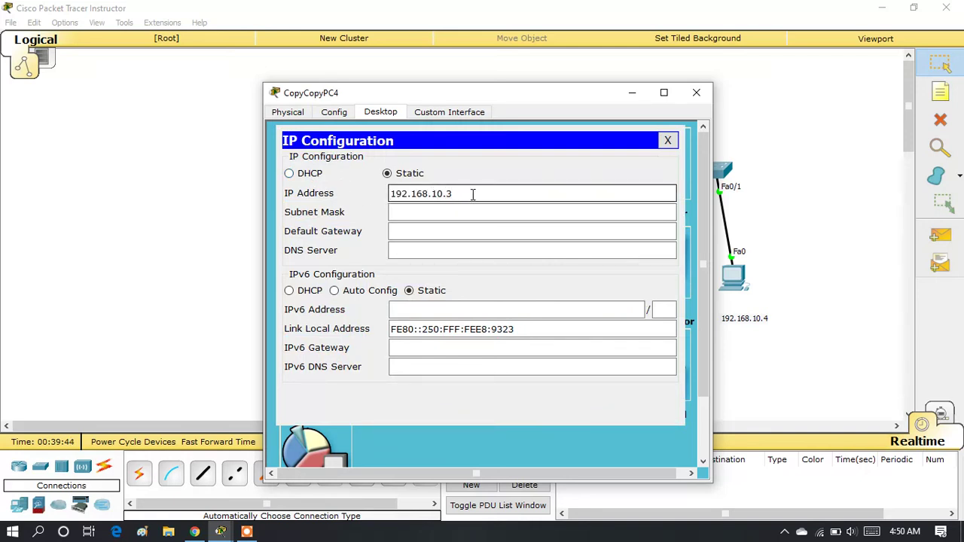
click(475, 210)
click(696, 92)
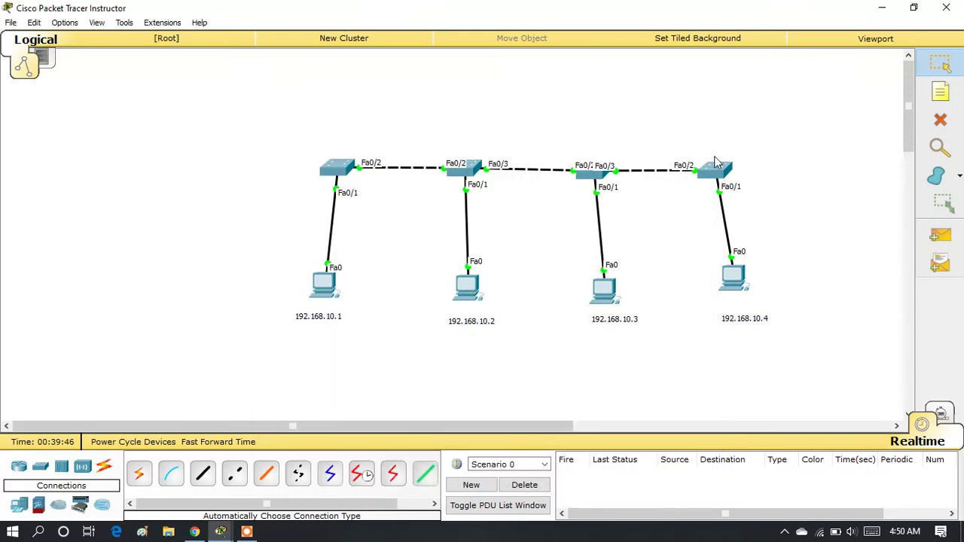
- Assign the fourth PC the static IP address 192.168.10.4 with subnet mask 255.255.255.0
click(734, 280)
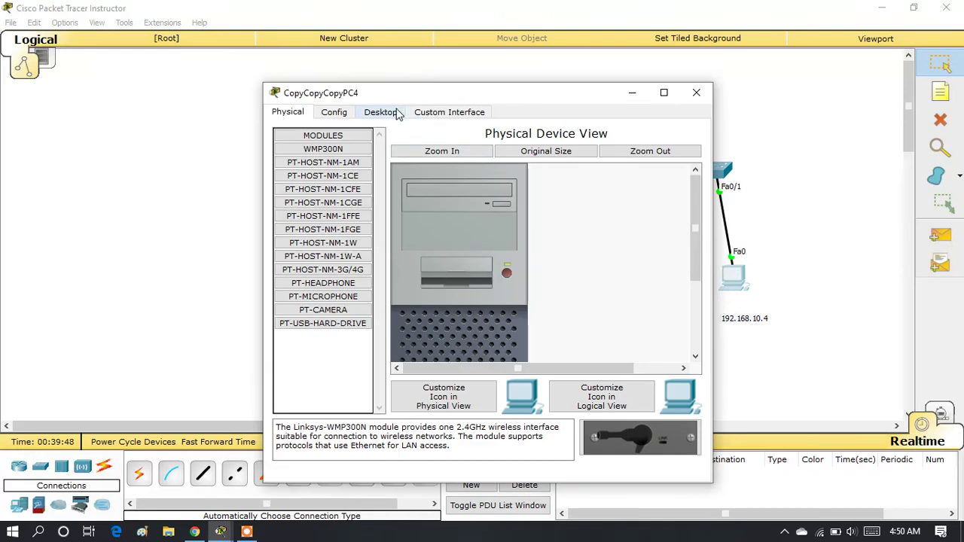
click(397, 113)
click(333, 183)
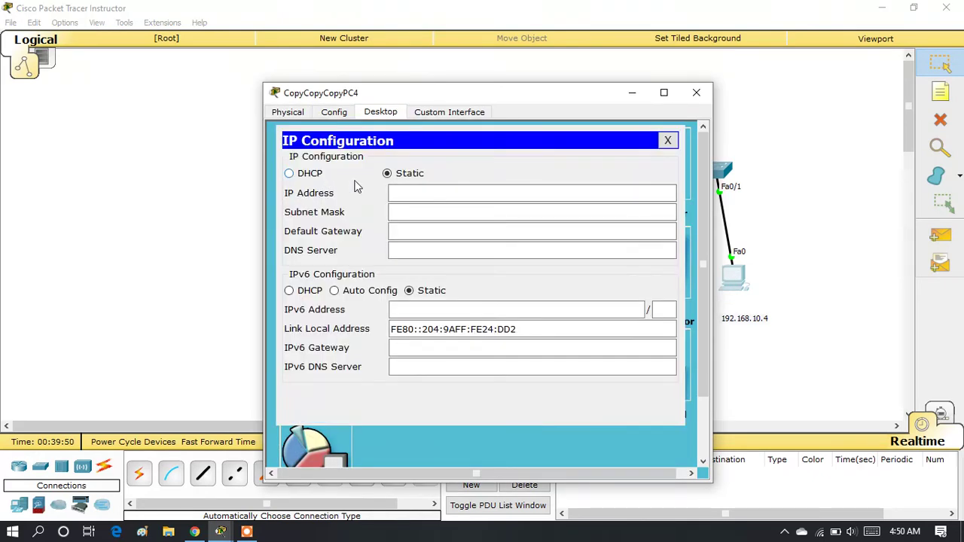
text(192.168.10.1)
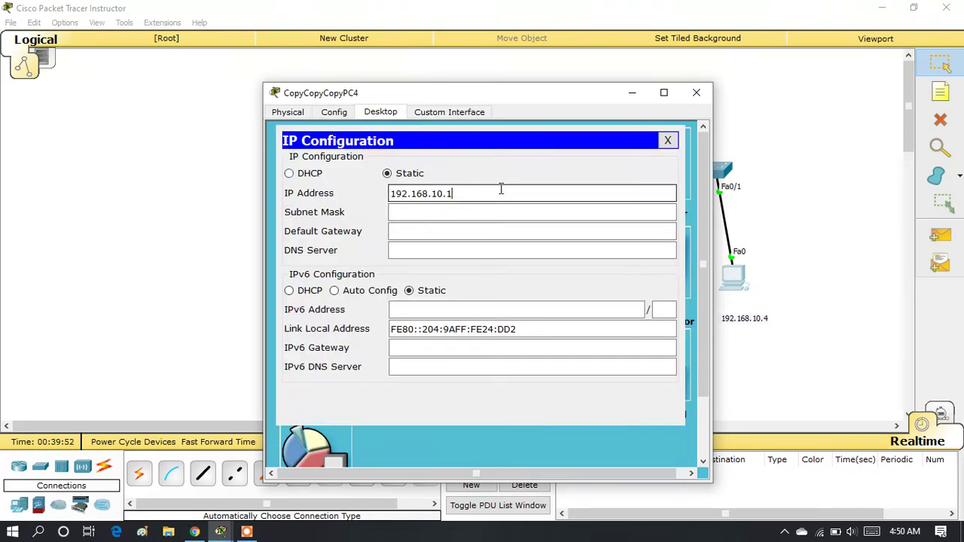
click(490, 213)
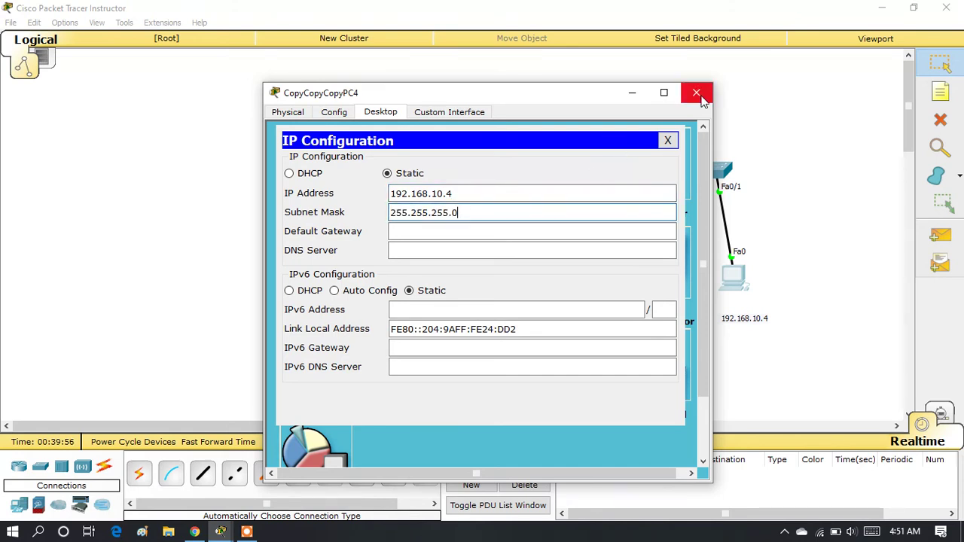
click(696, 92)
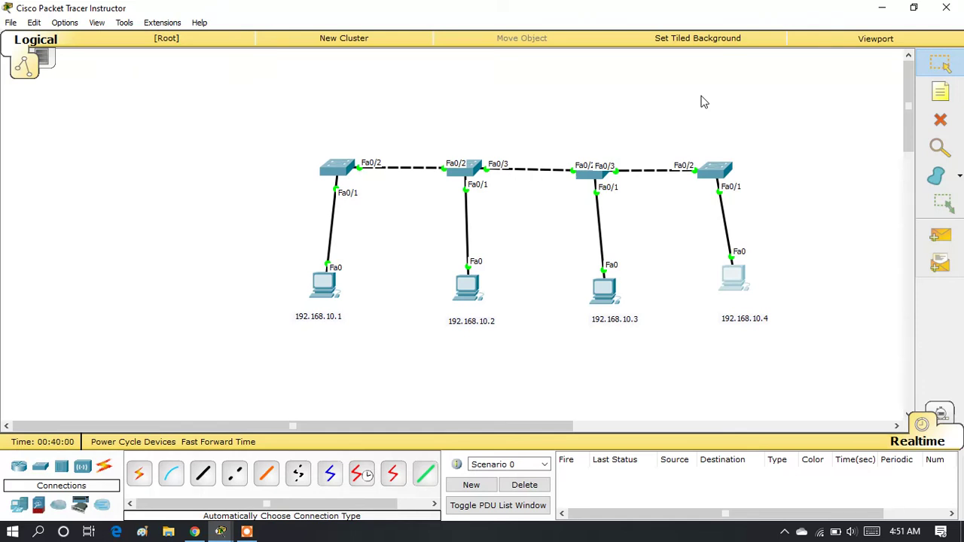
- Test connectivity by sending a simple PDU from the fourth PC to each of the third, second and first PCs
click(939, 236)
click(729, 280)
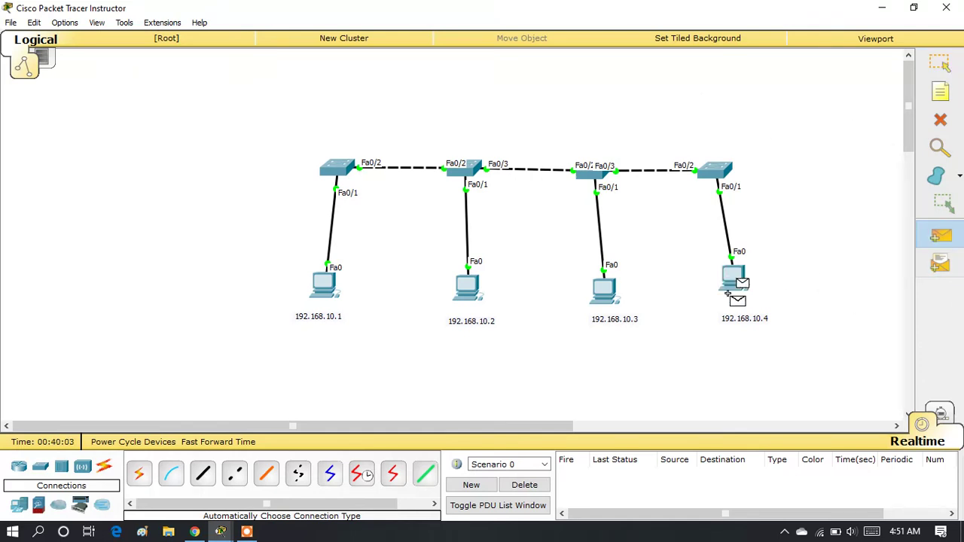
click(610, 292)
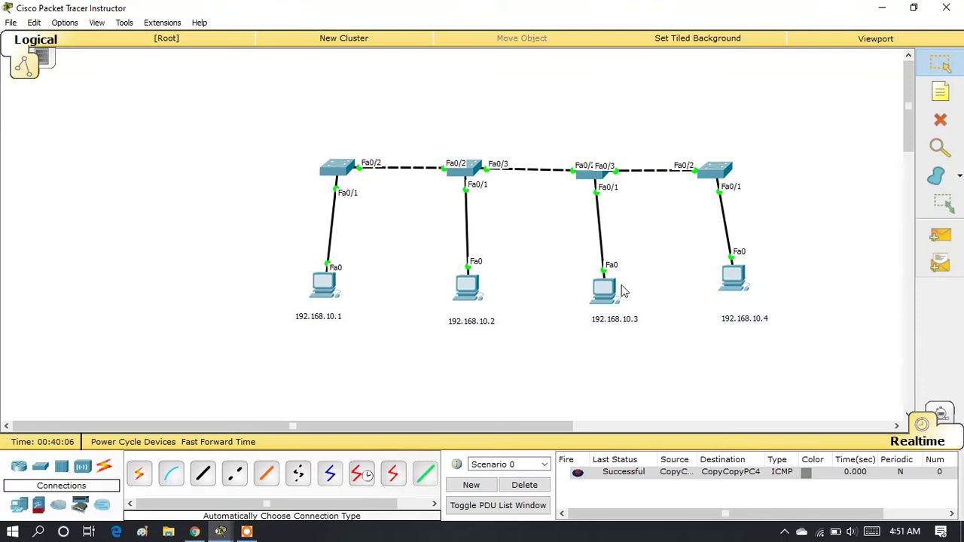
key(p)
click(731, 279)
click(468, 283)
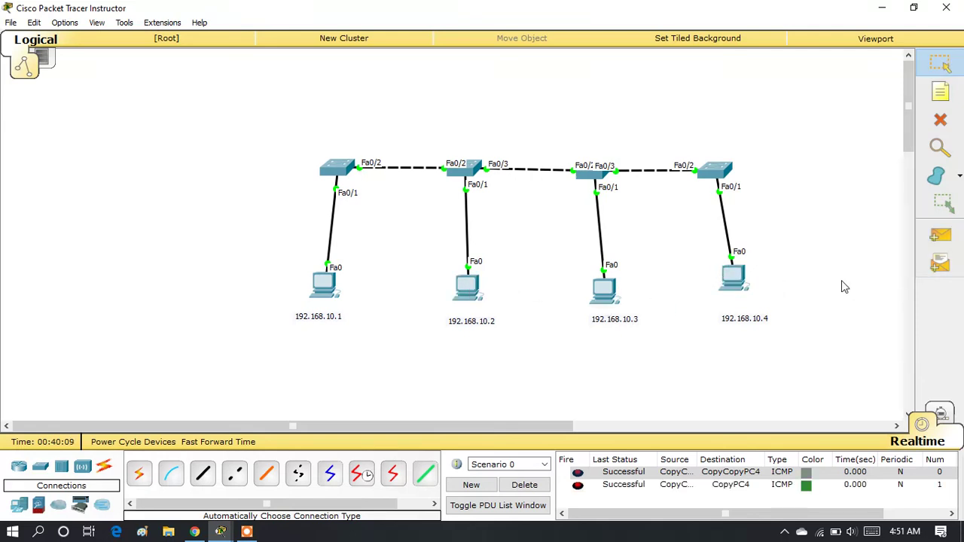
click(941, 237)
click(732, 280)
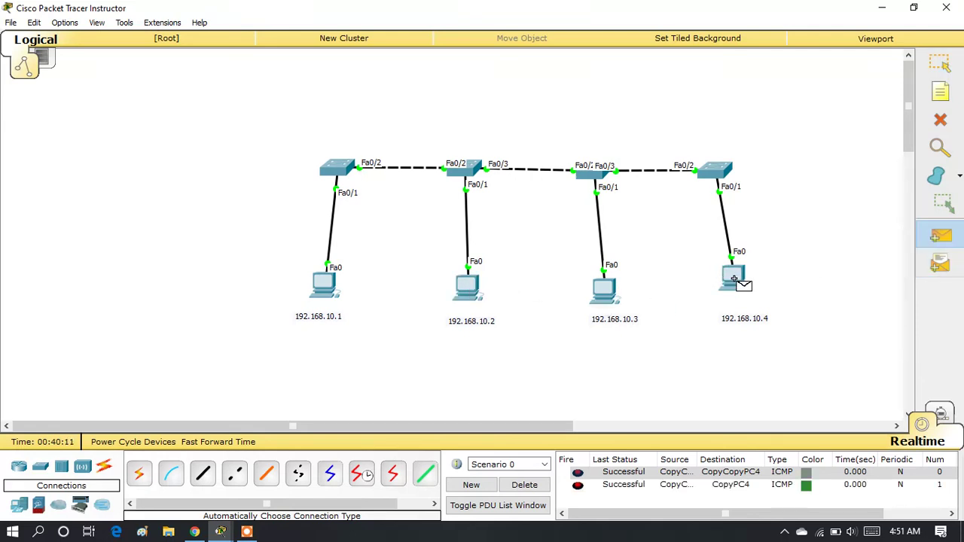
click(325, 283)
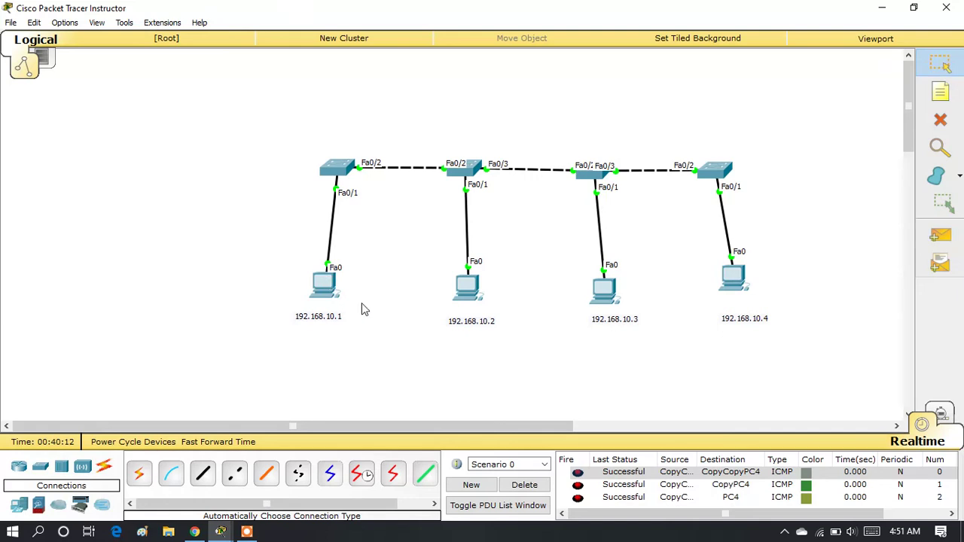
- Send a simple PDU from the third PC to the second PC, and delete the scenario with all its test messages
click(942, 237)
click(595, 294)
click(467, 286)
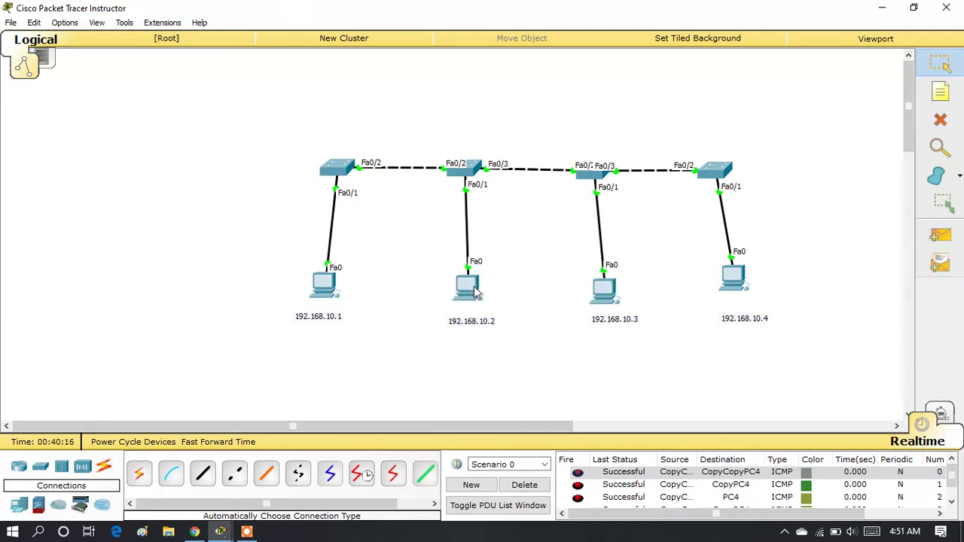
click(525, 485)
- Test connectivity to the first PC by sending it one simple PDU from the third PC and one from the second PC
click(942, 236)
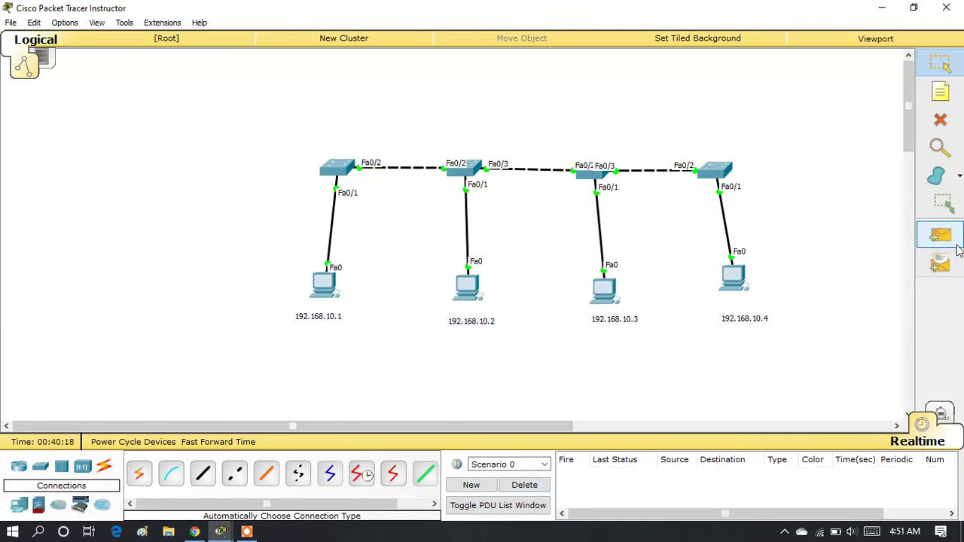
click(595, 289)
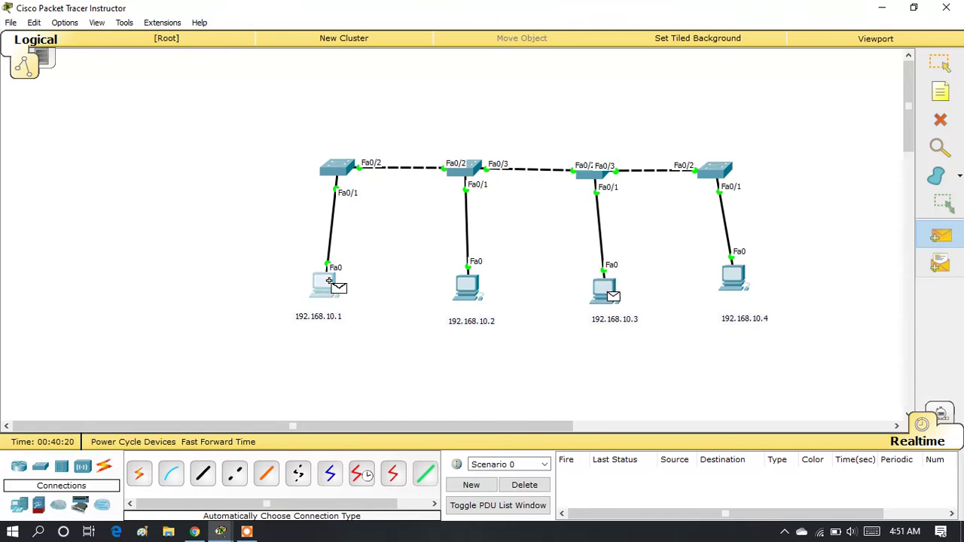
click(331, 283)
click(941, 237)
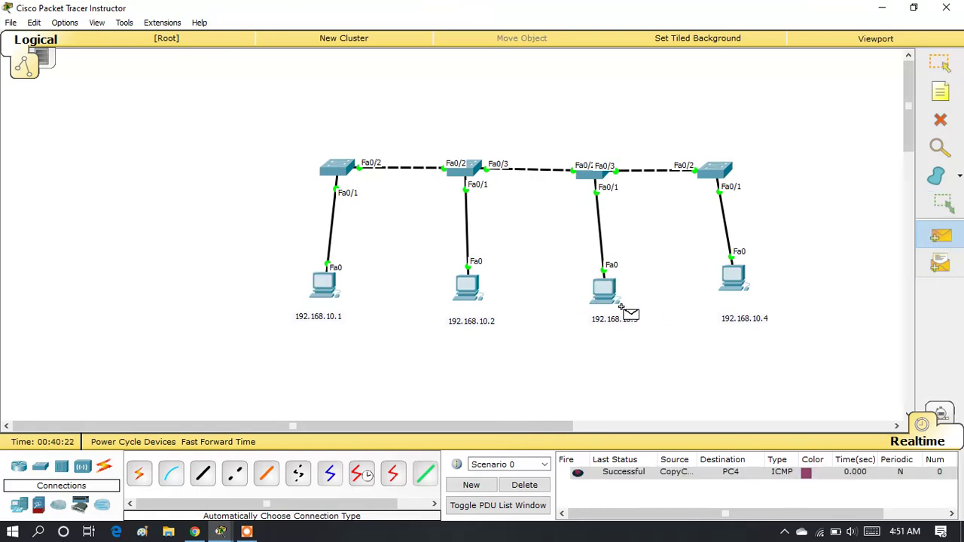
click(325, 285)
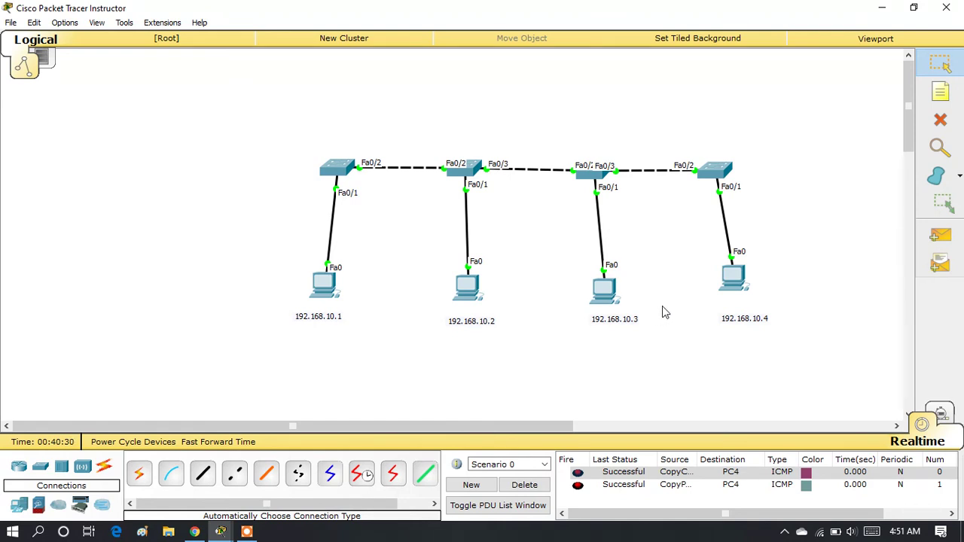
- Minimize the network workspace and the third PC's configuration window to show the desktop
click(882, 7)
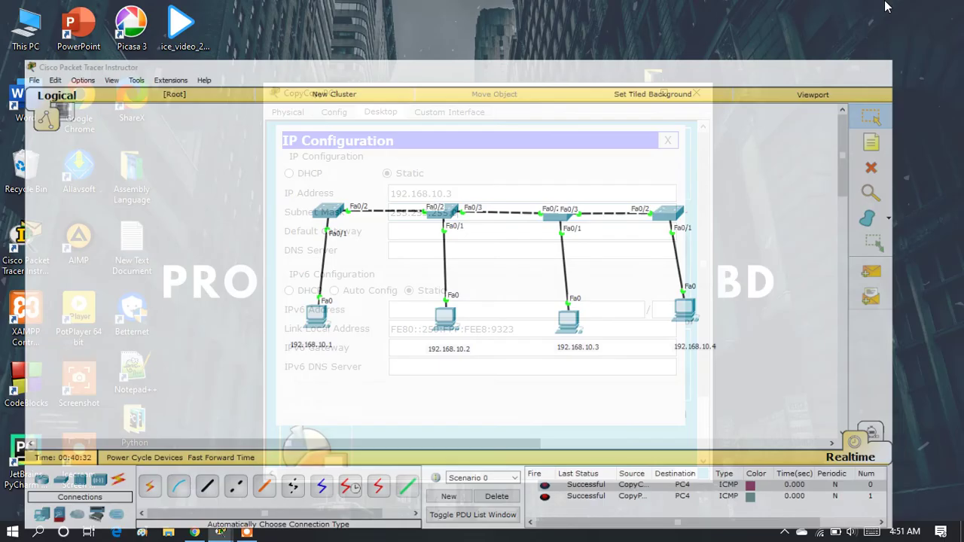
click(632, 93)
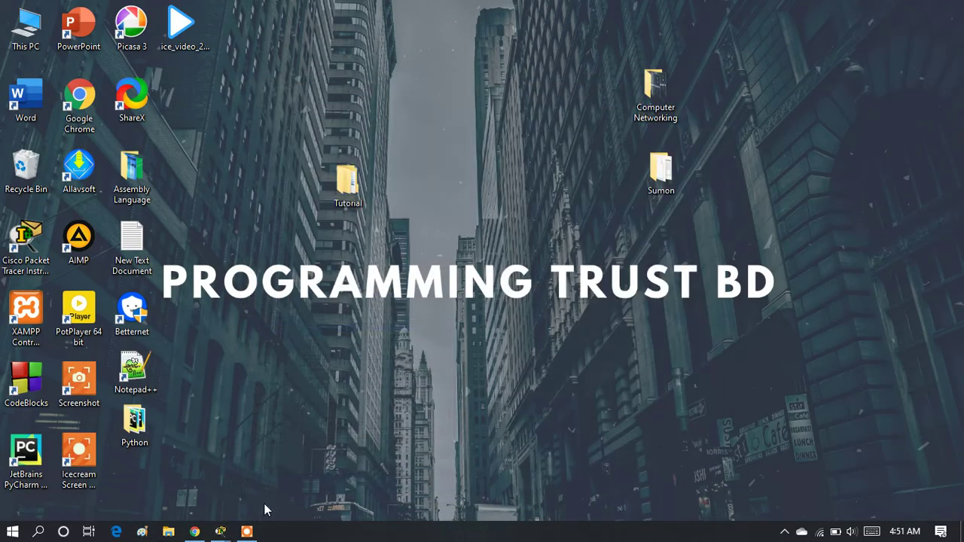